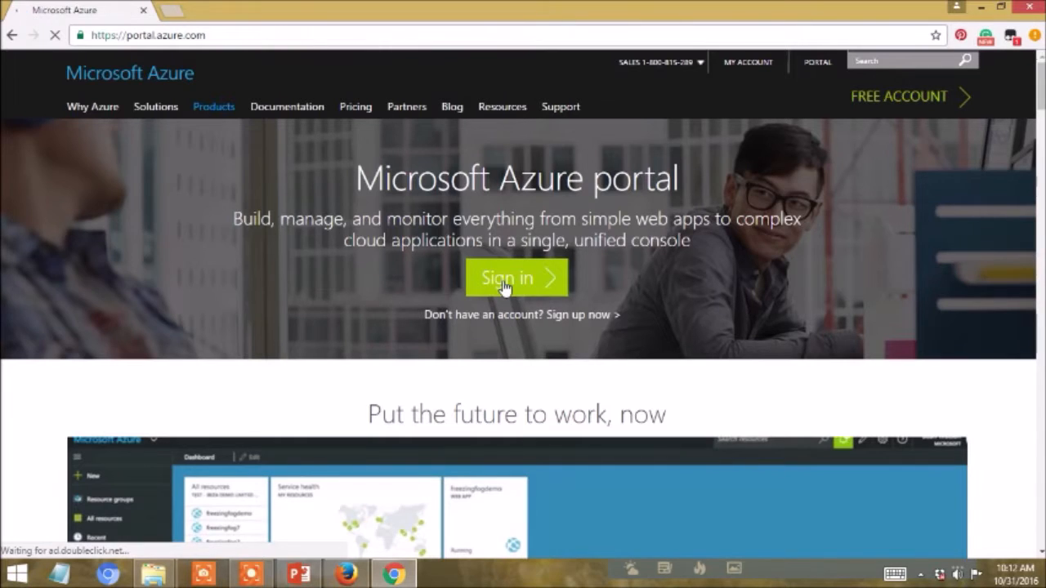
# - Sign in to the Azure portal with the listed Microsoft account by entering the account password
pyautogui.click(506, 282)
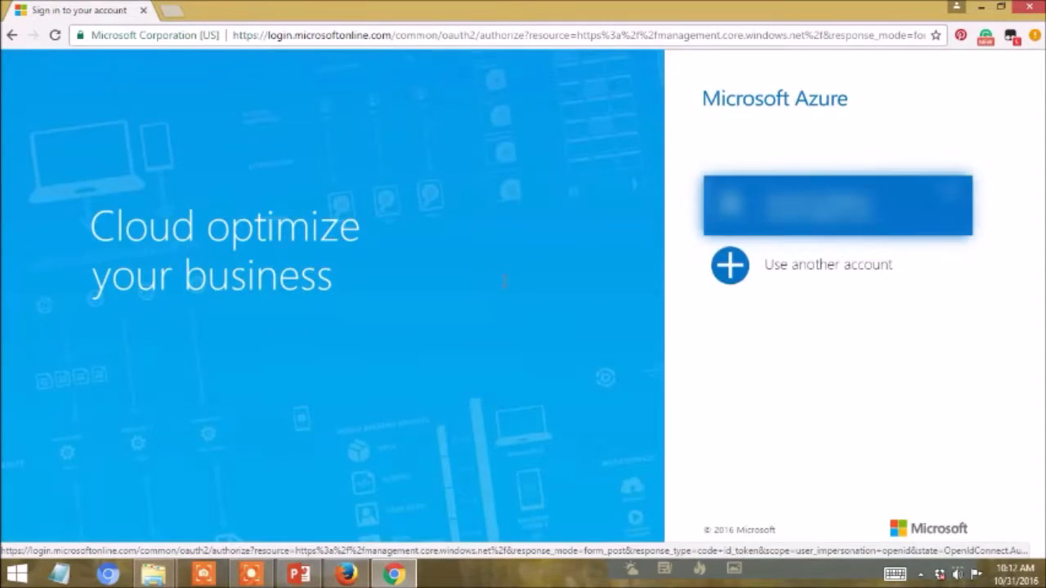
pyautogui.click(791, 214)
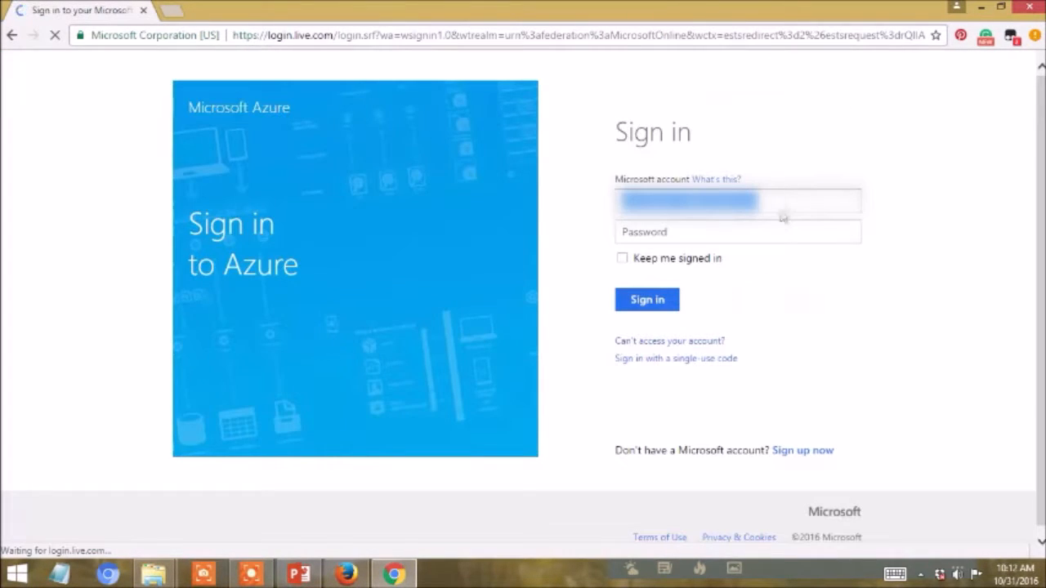
pyautogui.click(758, 231)
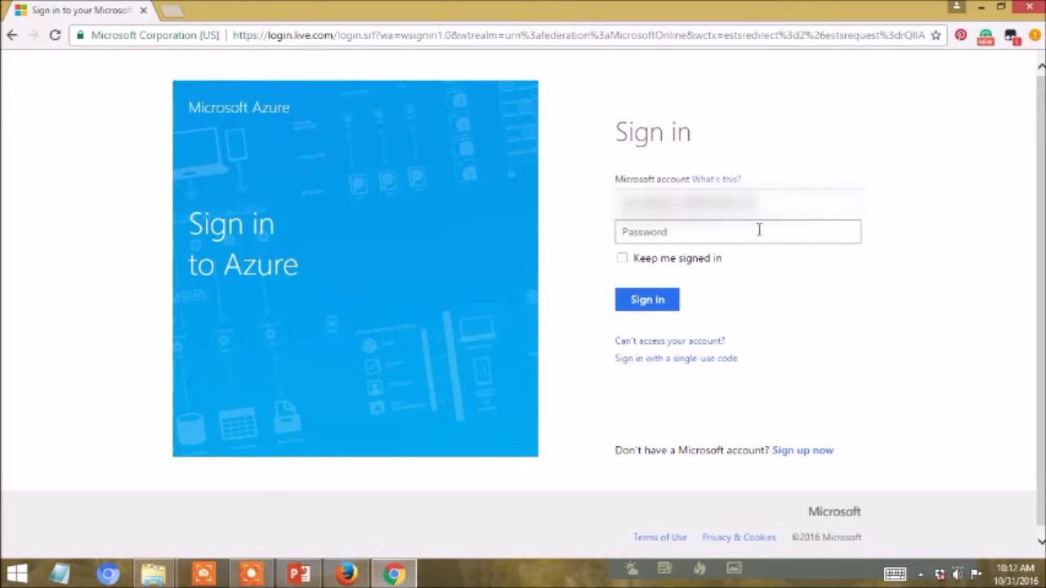
pyautogui.write('••••••')
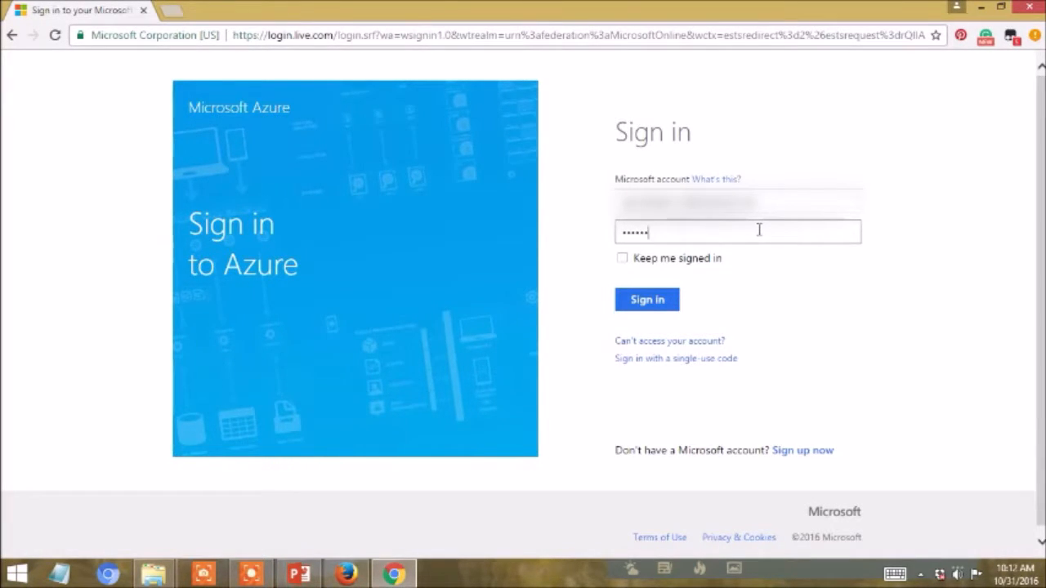
pyautogui.click(660, 300)
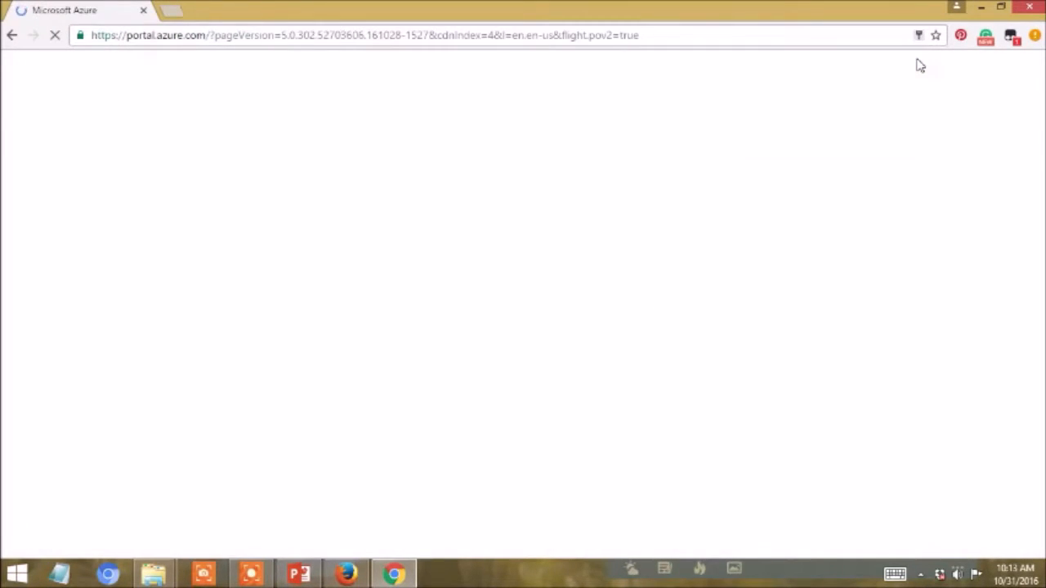
pyautogui.click(919, 59)
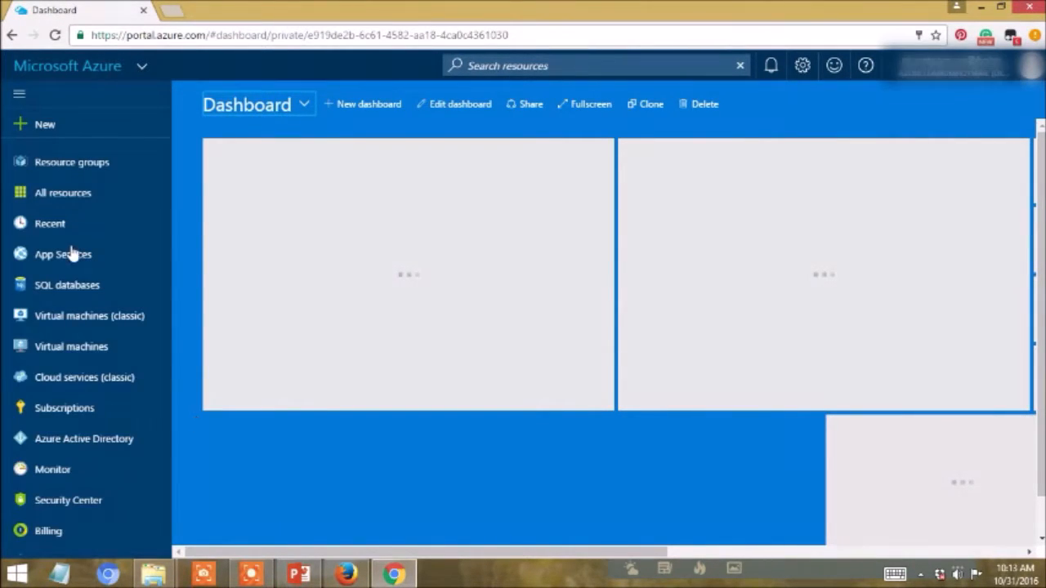
# - Start creating a Windows Server 2012 R2 Datacenter virtual machine from the Compute marketplace category, using the Resource Manager deployment model
pyautogui.click(44, 131)
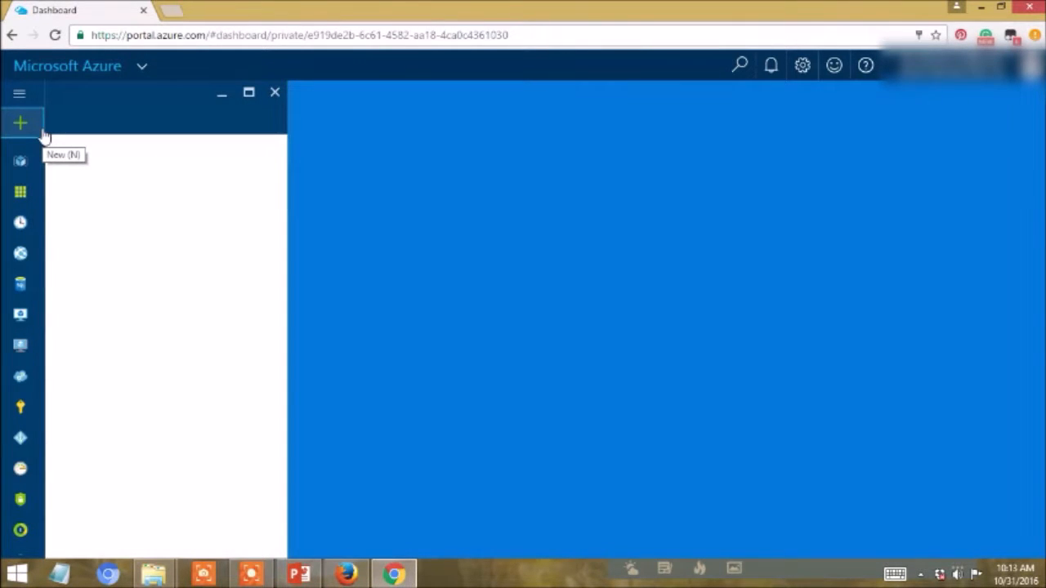
pyautogui.click(43, 130)
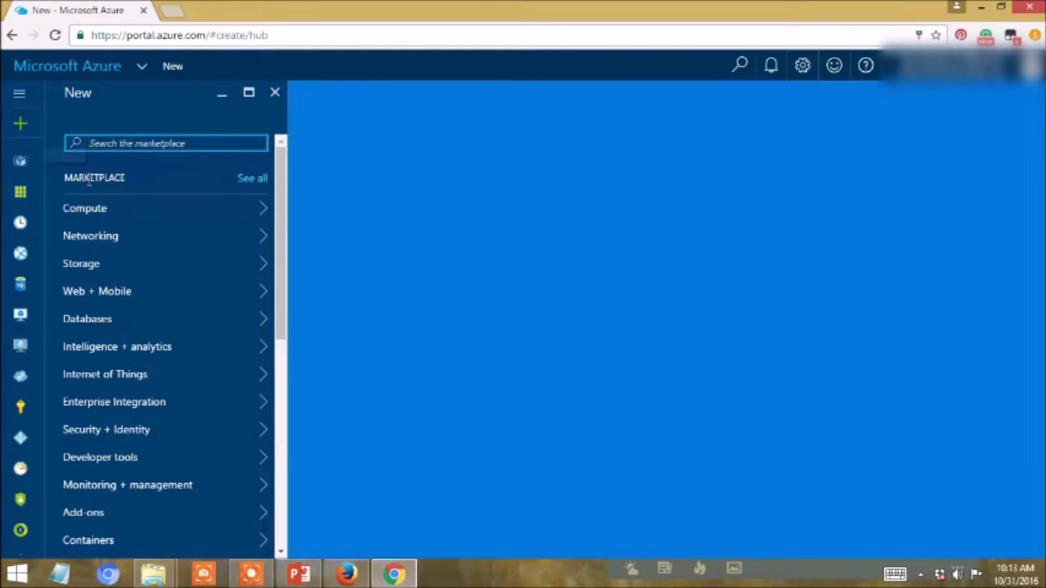
pyautogui.click(105, 210)
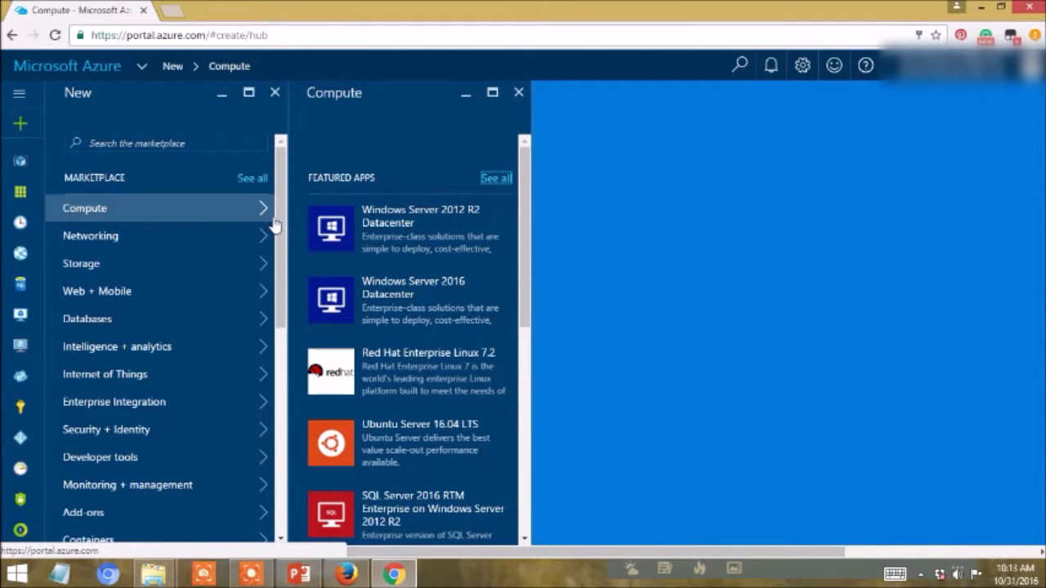
pyautogui.click(324, 225)
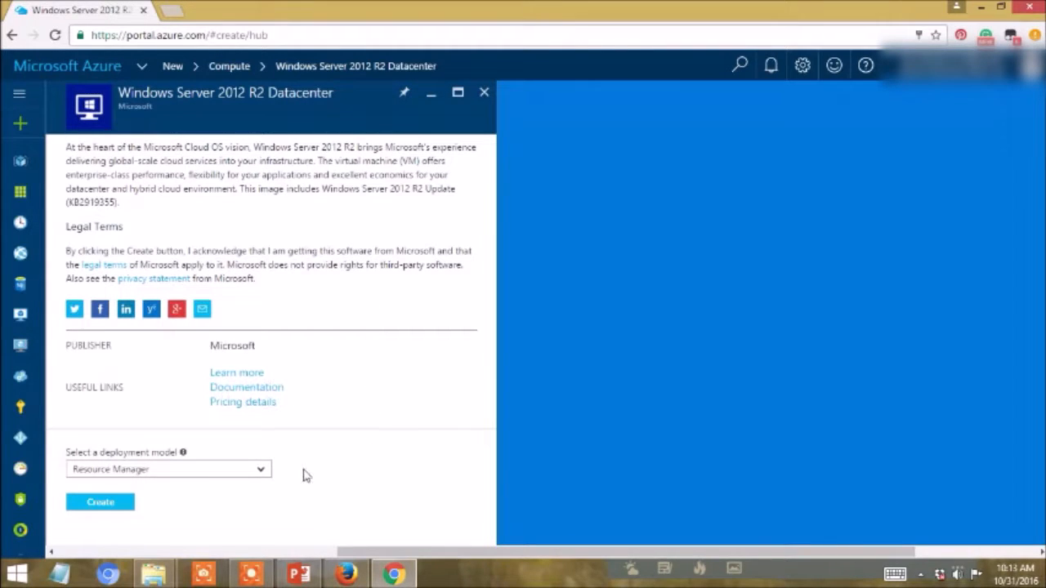
pyautogui.click(115, 507)
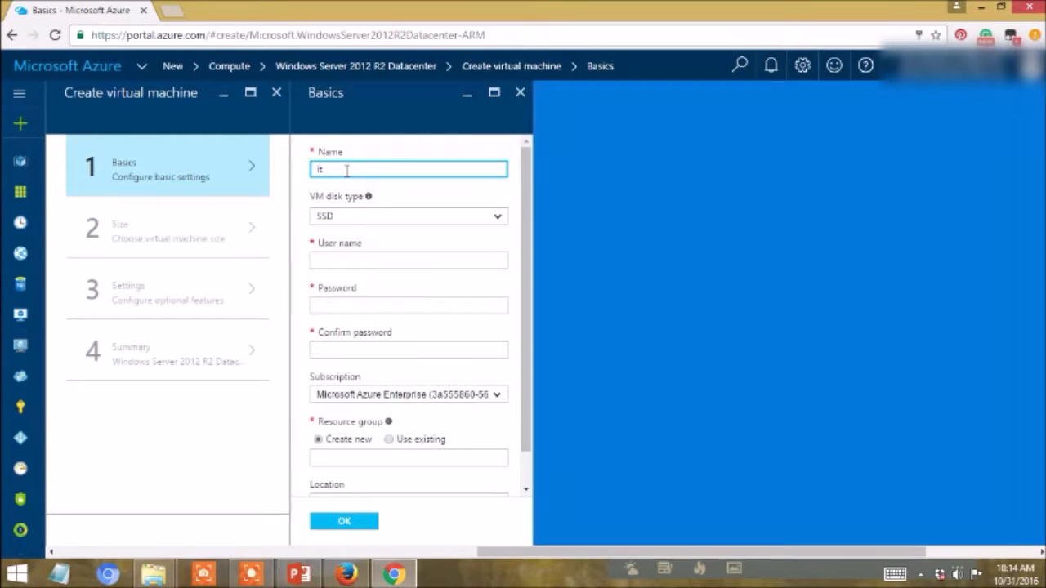
# - Try to name the virtual machine it_infra_test in the basic settings
pyautogui.write('.')
pyautogui.write('infra_te')
pyautogui.write('ste')
# - Enter the virtual machine's administrator user name, and fill in and confirm the administrator password
pyautogui.click(366, 262)
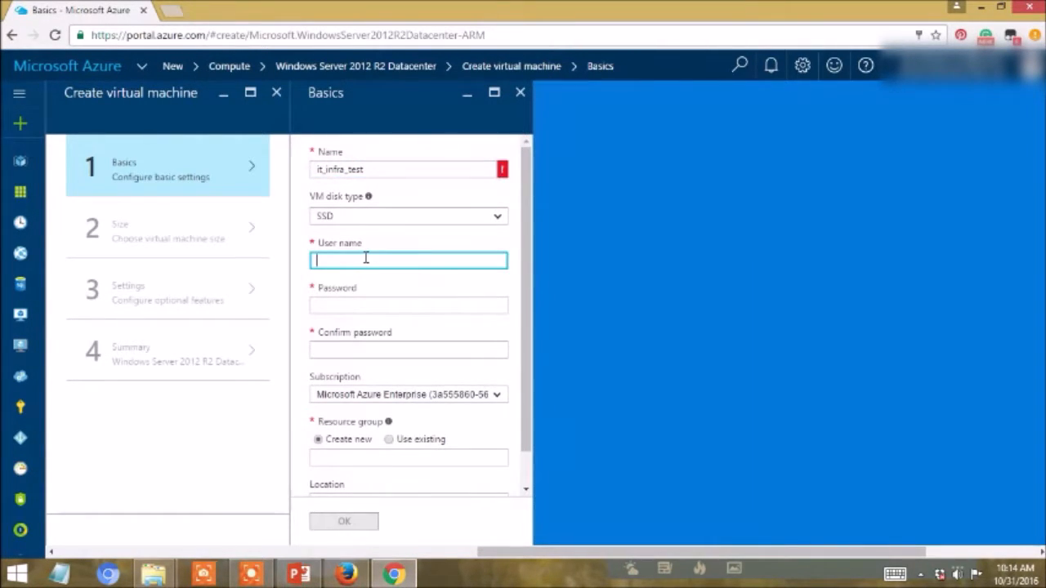
pyautogui.write('idayu')
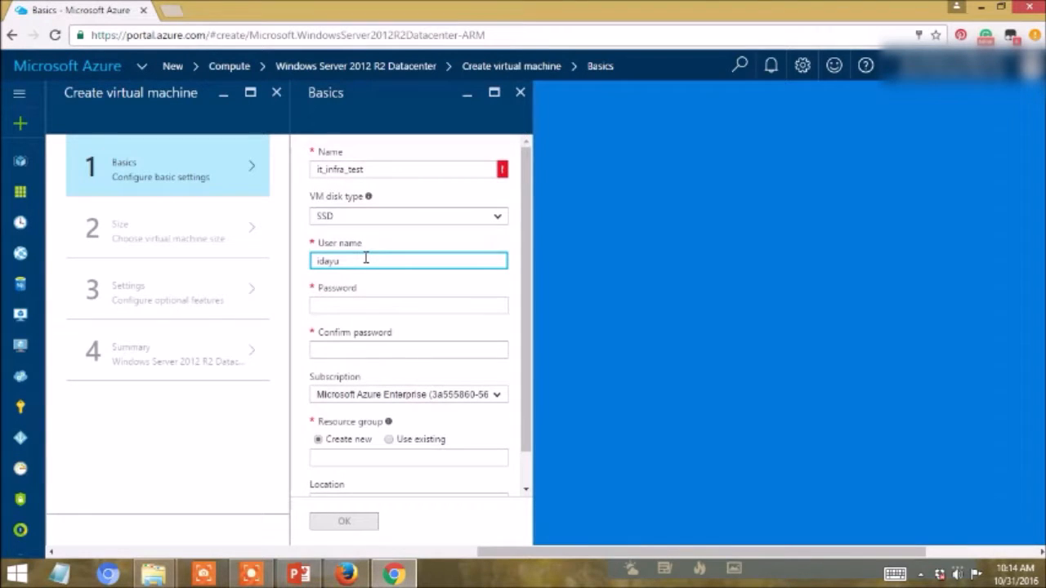
pyautogui.click(365, 305)
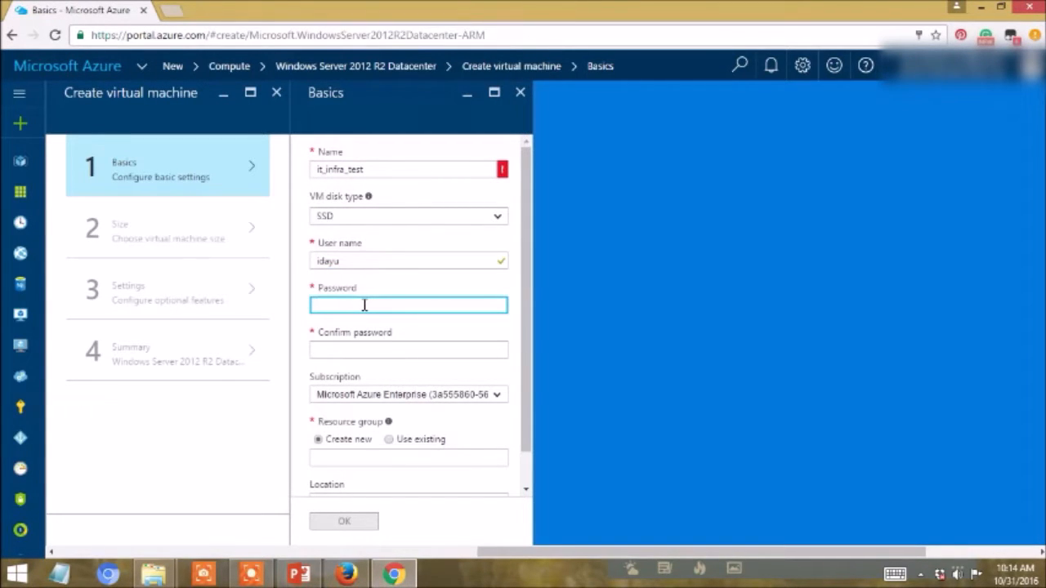
pyautogui.write('••••')
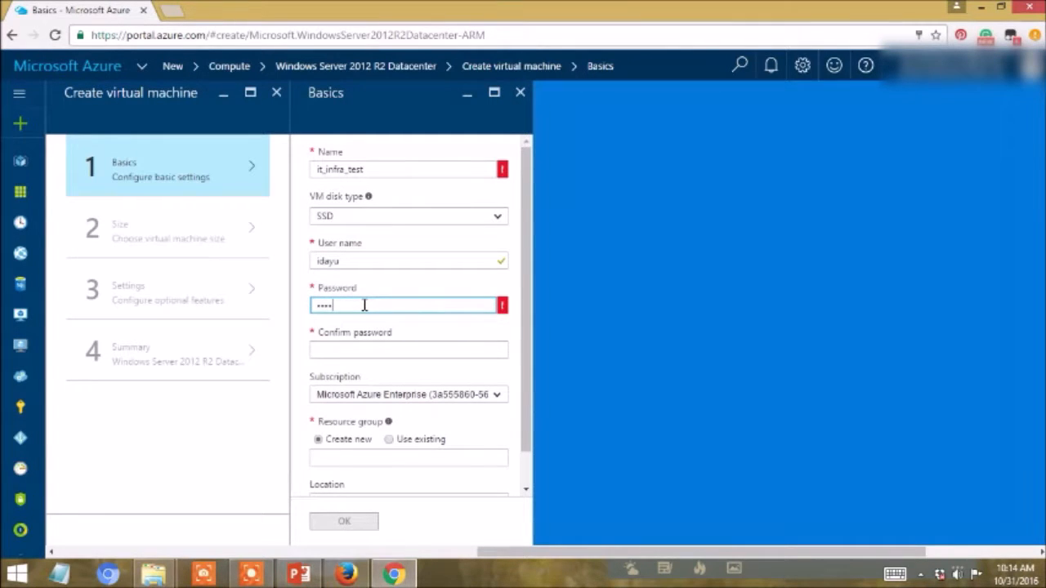
pyautogui.write('•••••')
pyautogui.click(379, 350)
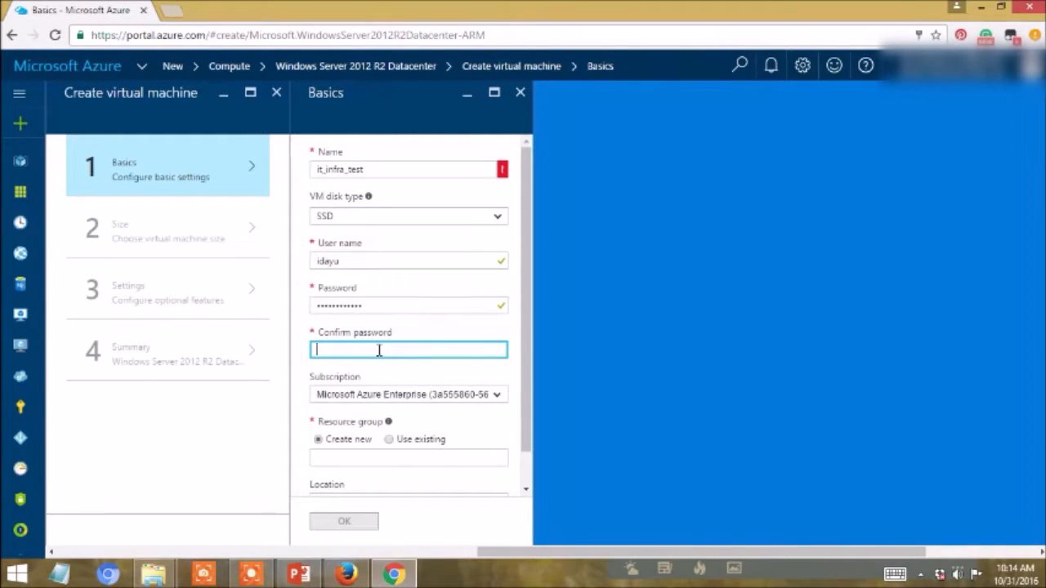
pyautogui.write('•••')
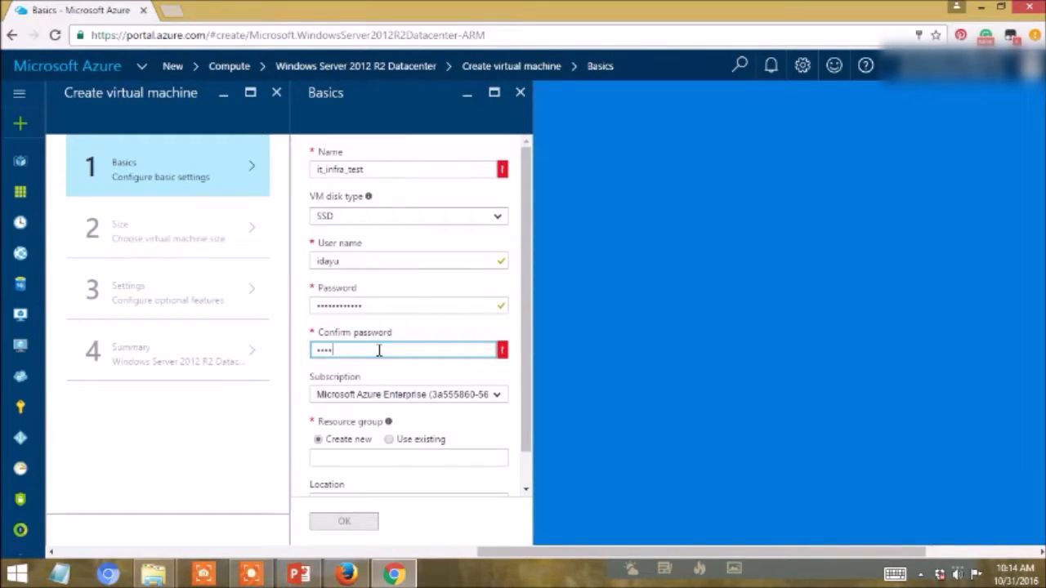
pyautogui.write('••••••••••')
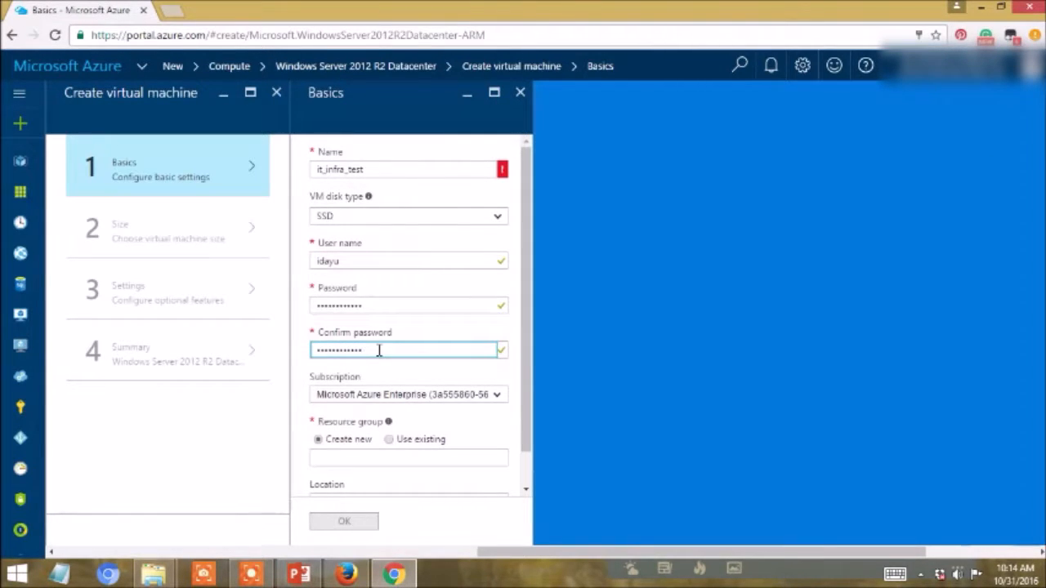
# - Assign the virtual machine to the existing resource group university-malaya
pyautogui.click(389, 441)
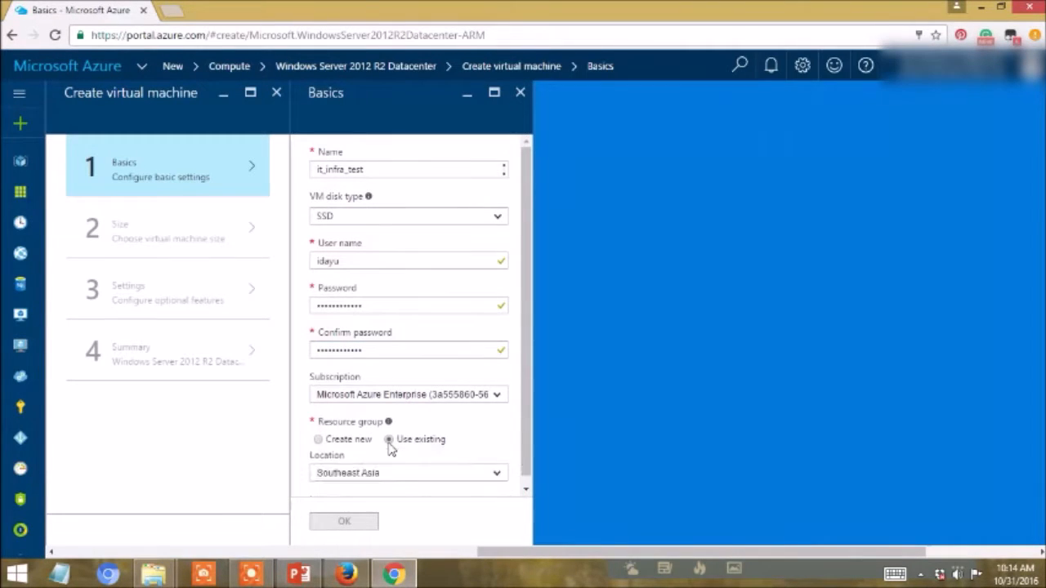
pyautogui.click(488, 460)
pyautogui.click(487, 460)
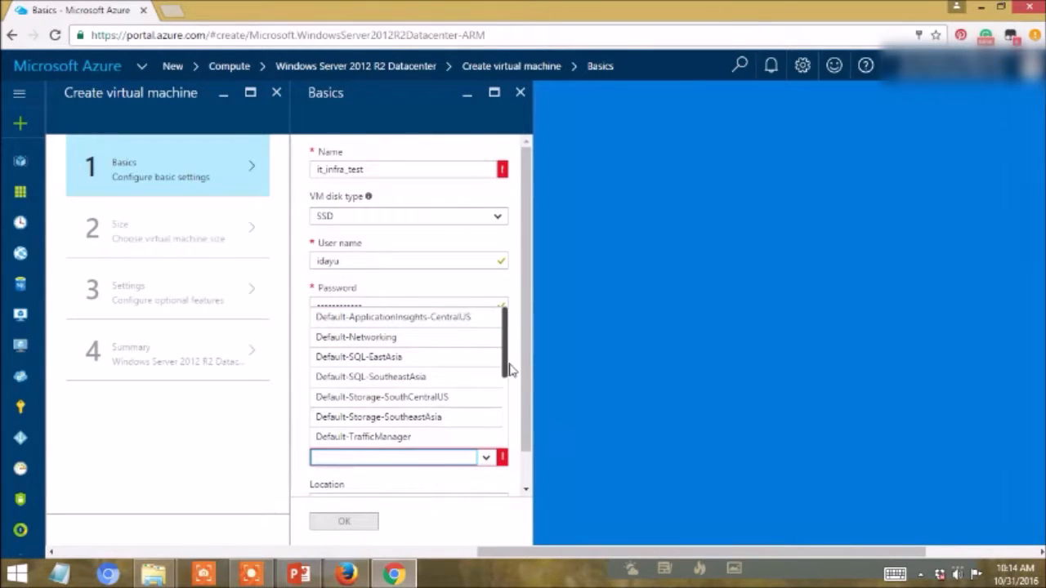
pyautogui.moveTo(505, 372); pyautogui.dragTo(508, 387)
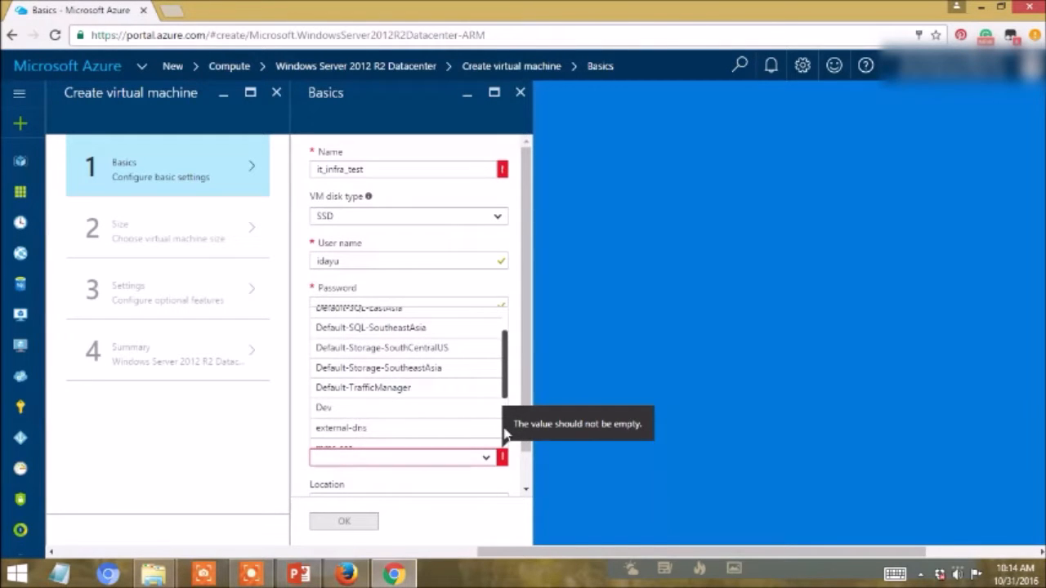
pyautogui.scroll(-3, 504, 433)
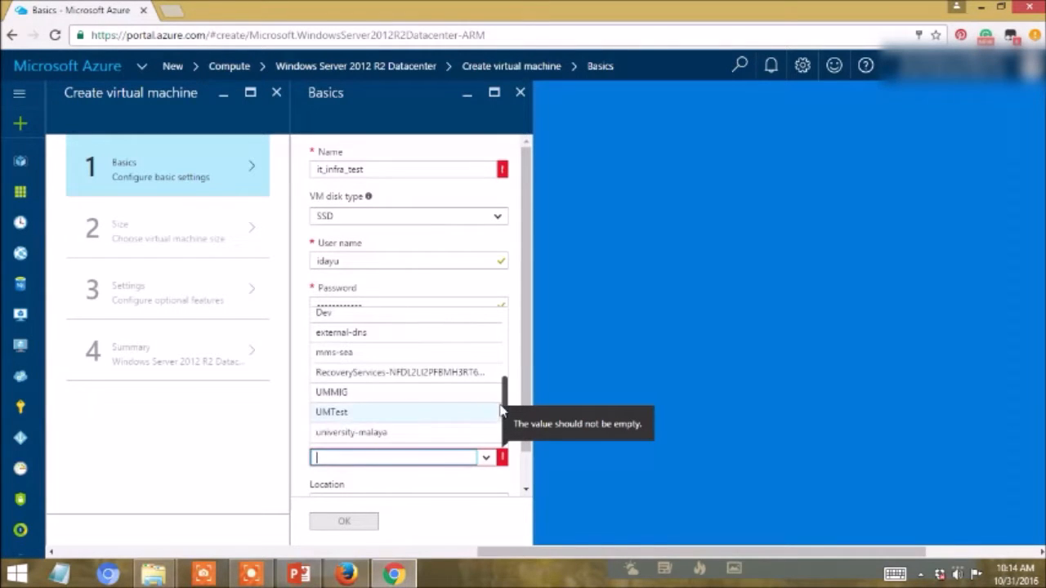
pyautogui.click(454, 438)
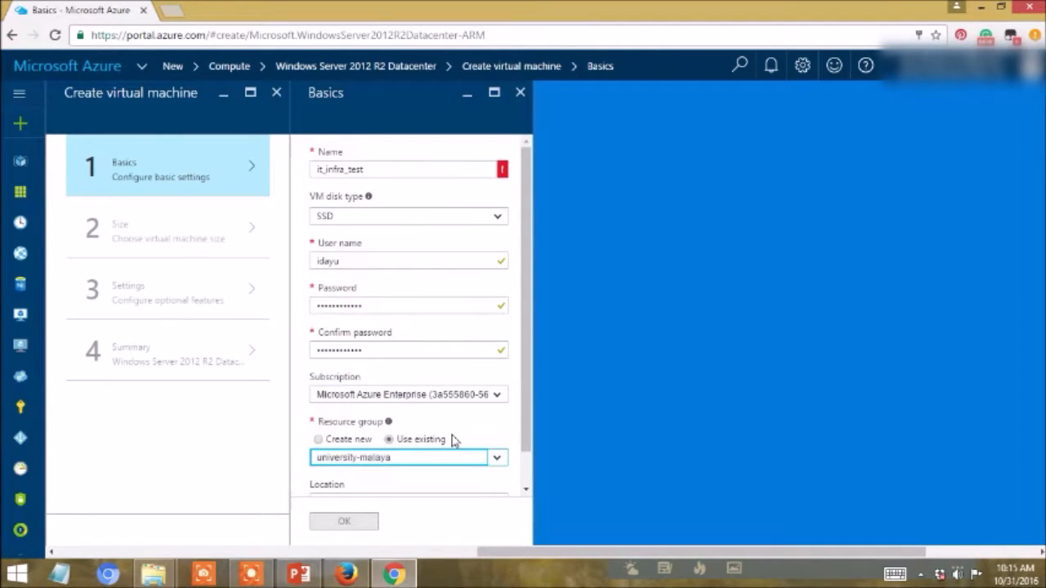
pyautogui.moveTo(526, 438); pyautogui.dragTo(524, 487)
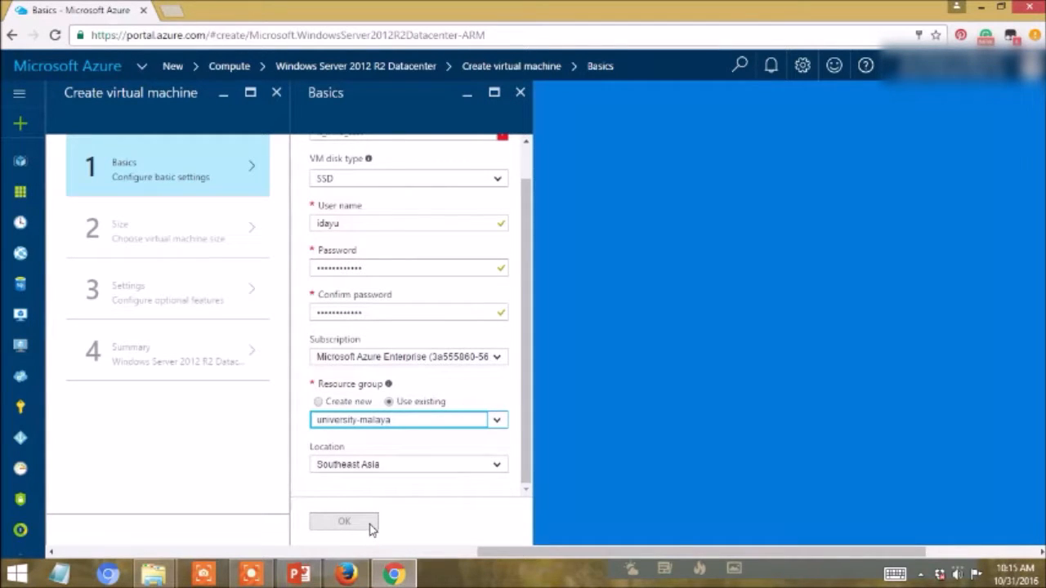
# - Rename the virtual machine as ITinfra and confirm the basic settings
pyautogui.moveTo(526, 461); pyautogui.dragTo(534, 393)
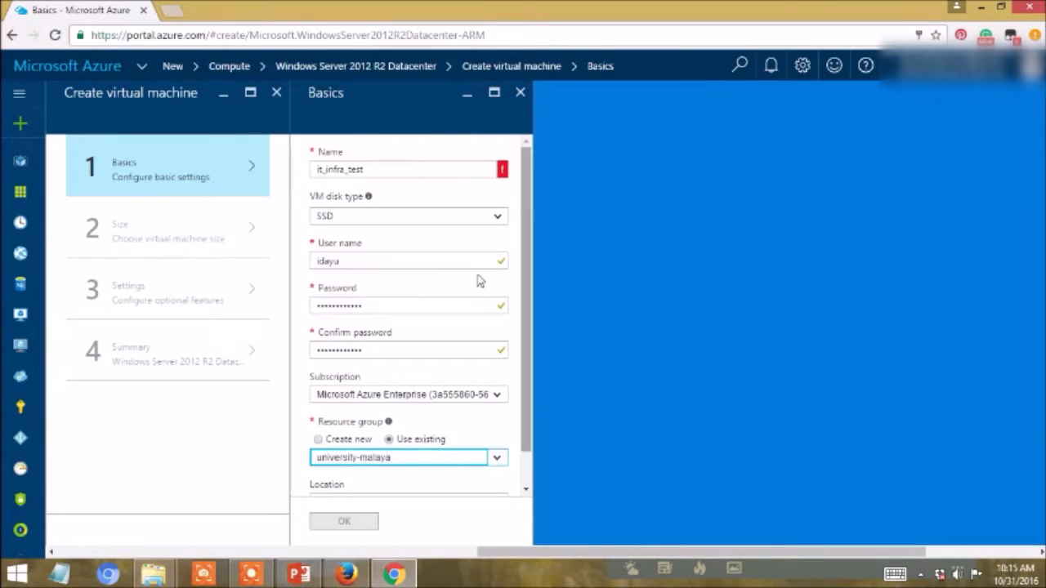
pyautogui.click(405, 168)
pyautogui.press('BackSpace')
pyautogui.press('BackSpace')
pyautogui.press('BackSpace')
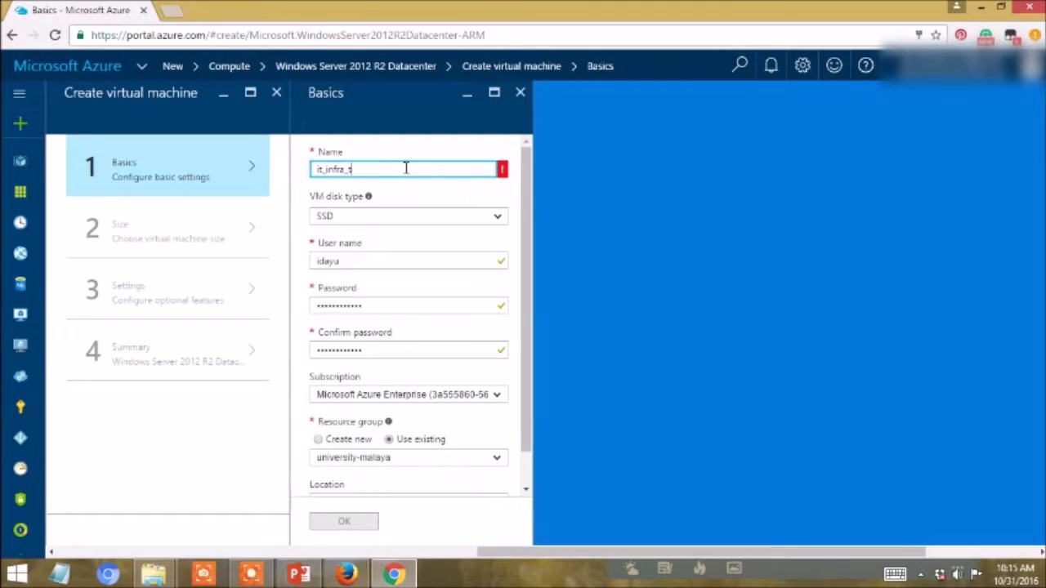
pyautogui.press('BackSpace')
pyautogui.press('BackSpace')
pyautogui.press('BackSpace')
pyautogui.press('BackSpace')
pyautogui.press('BackSpace')
pyautogui.press('BackSpace')
pyautogui.press('BackSpace')
pyautogui.press('BackSpace')
pyautogui.write('ITinfra')
pyautogui.click(419, 221)
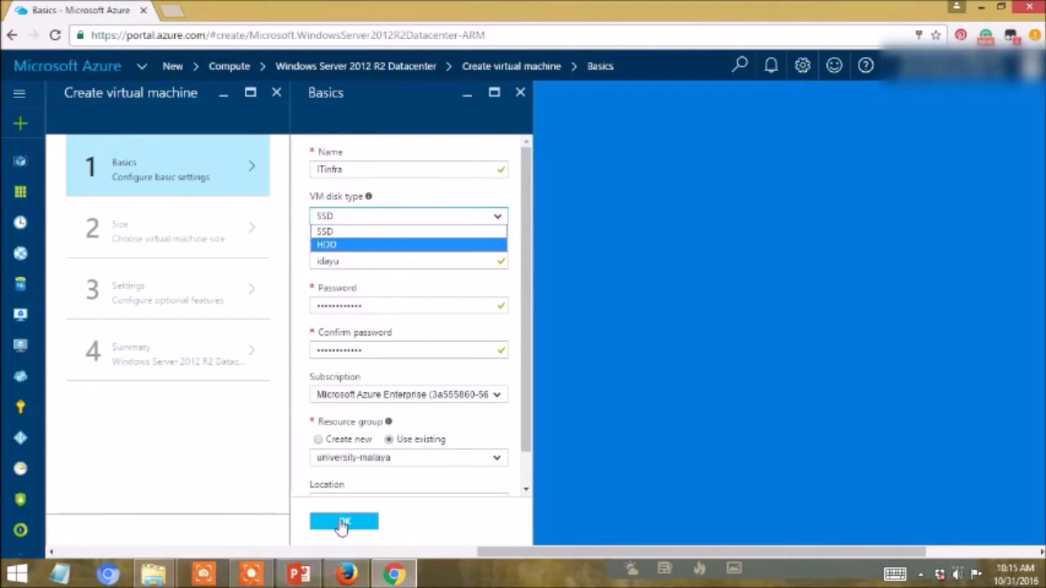
pyautogui.click(342, 523)
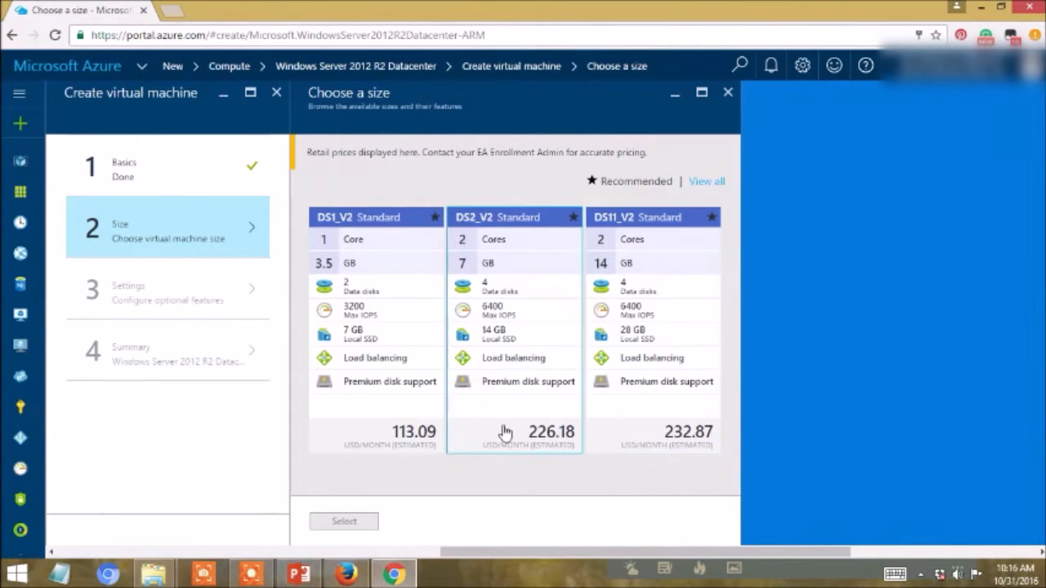
# - Select the DS1_V2 Standard size for the virtual machine
pyautogui.click(395, 410)
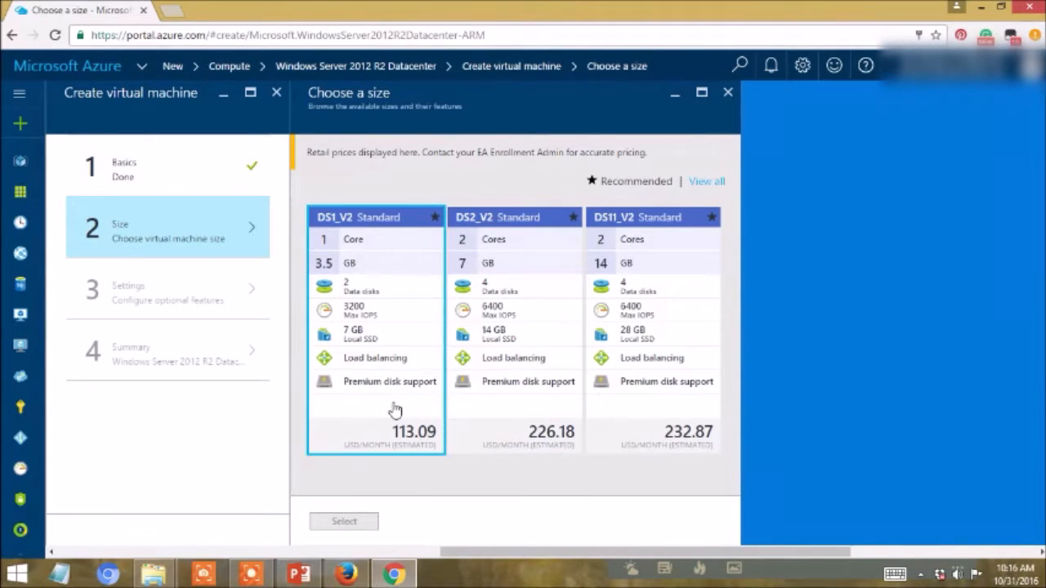
pyautogui.click(344, 521)
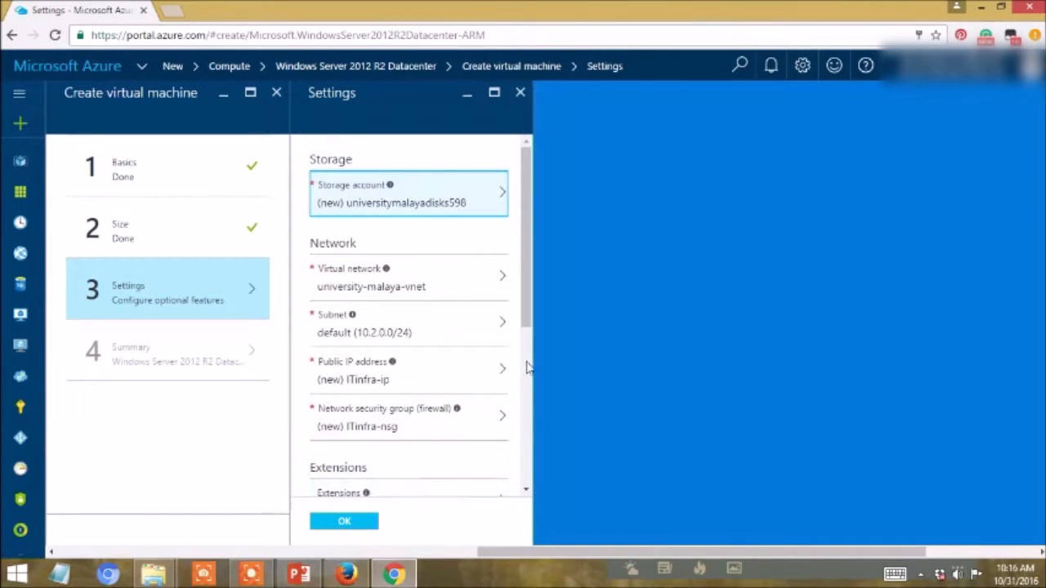
# - Accept the default optional settings for storage, network and monitoring, and submit the virtual machine deployment from the summary
pyautogui.moveTo(525, 321); pyautogui.dragTo(512, 474)
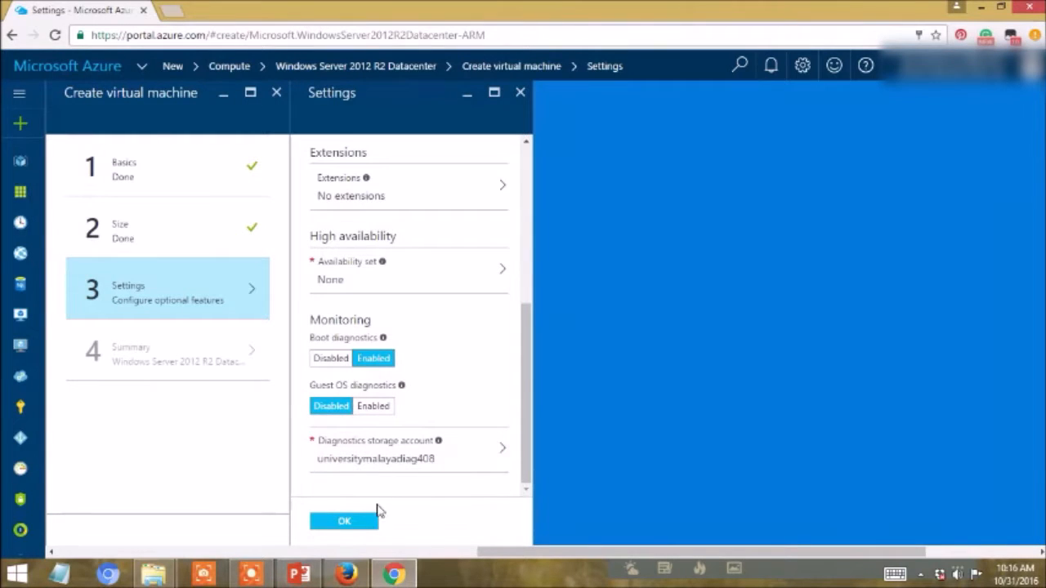
pyautogui.click(357, 521)
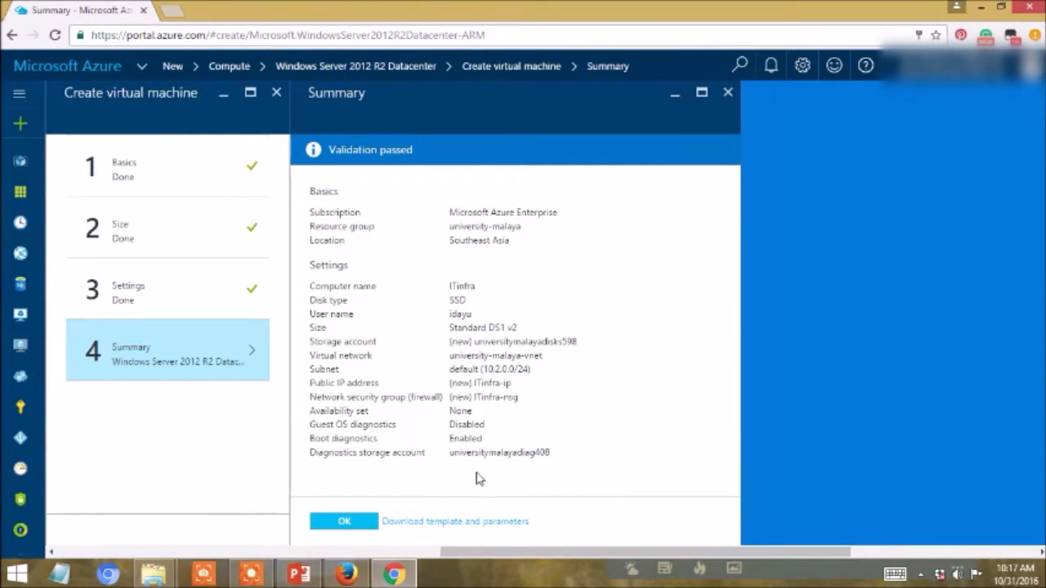
pyautogui.click(345, 524)
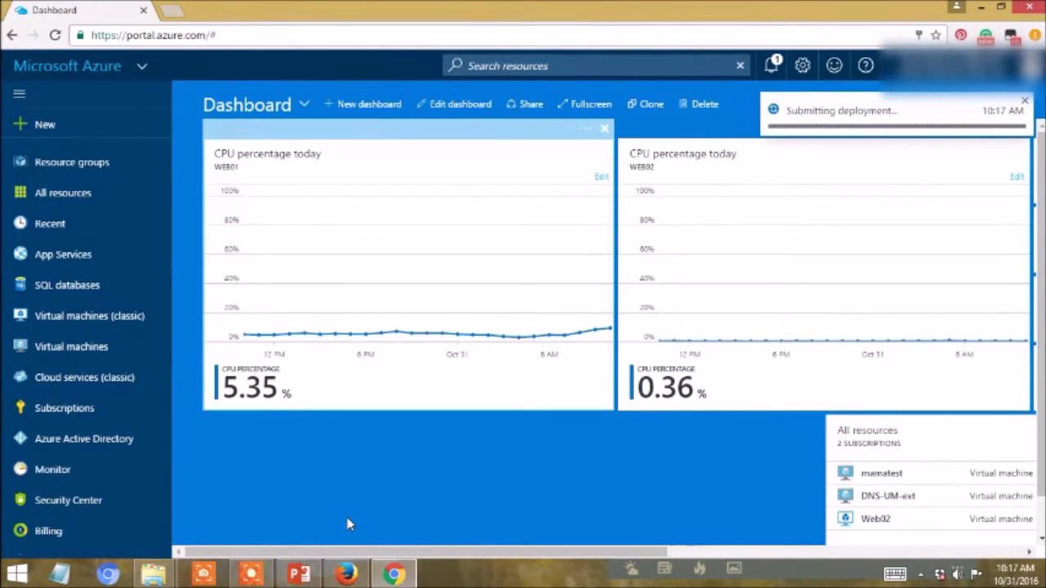
pyautogui.moveTo(564, 374); pyautogui.dragTo(815, 141)
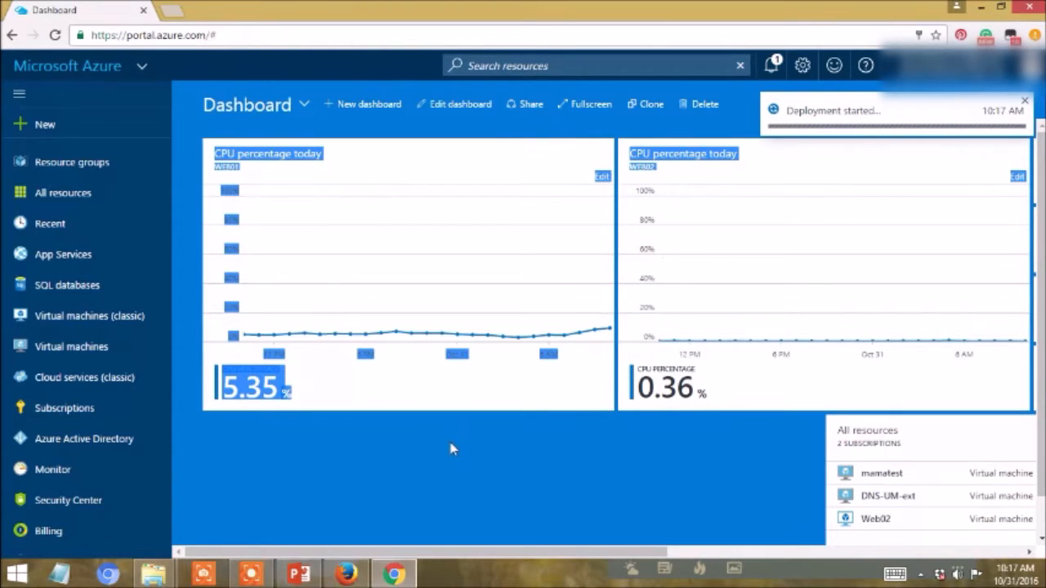
pyautogui.moveTo(243, 578)
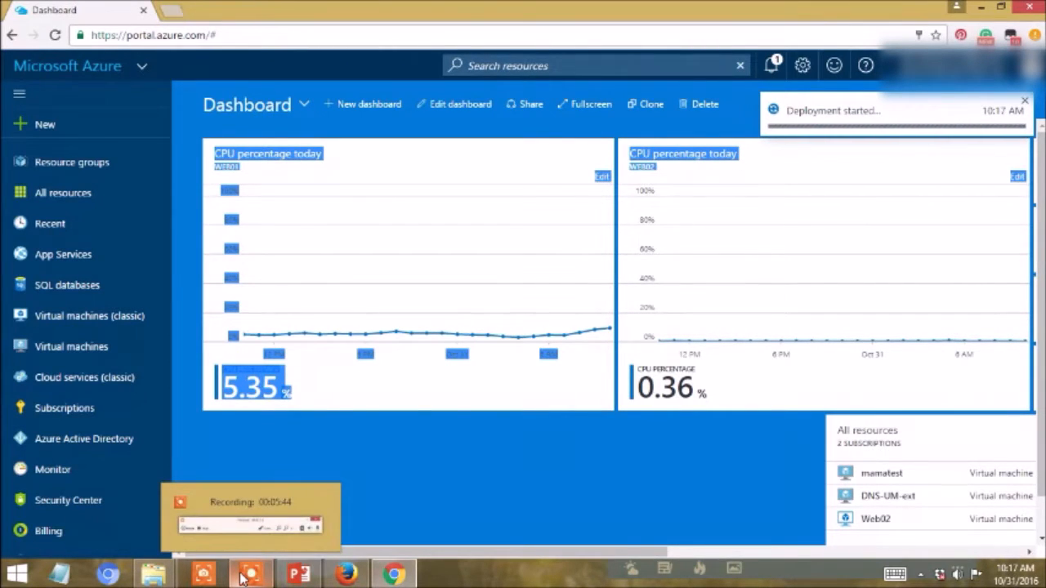
pyautogui.click(242, 578)
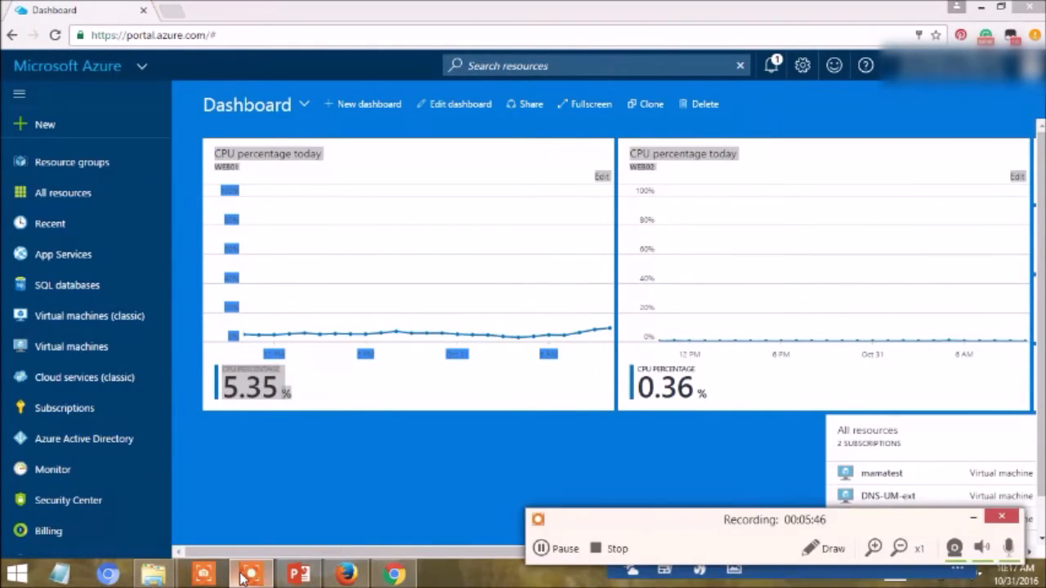
pyautogui.click(547, 546)
pyautogui.click(550, 553)
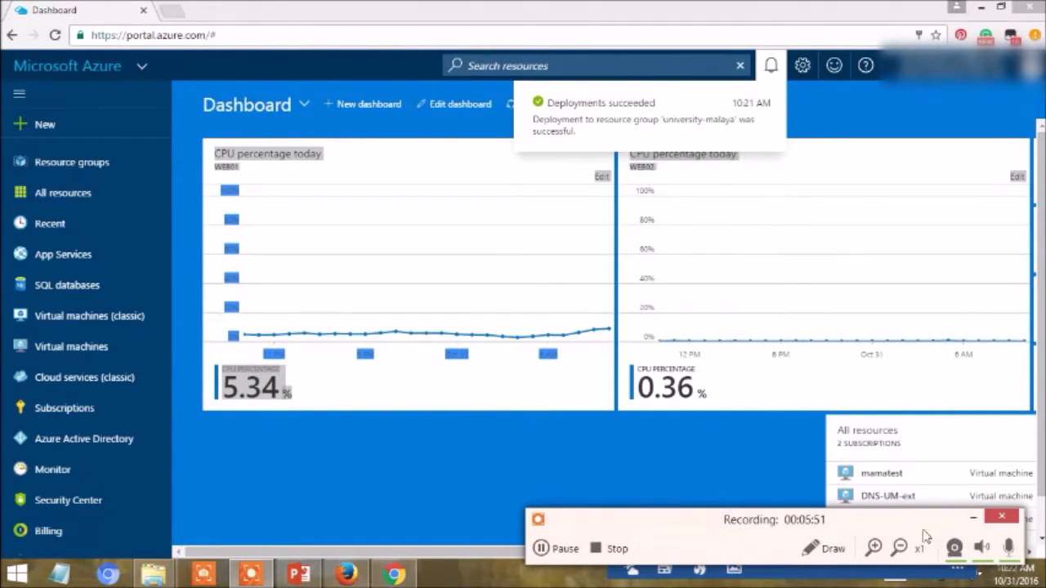
pyautogui.click(972, 518)
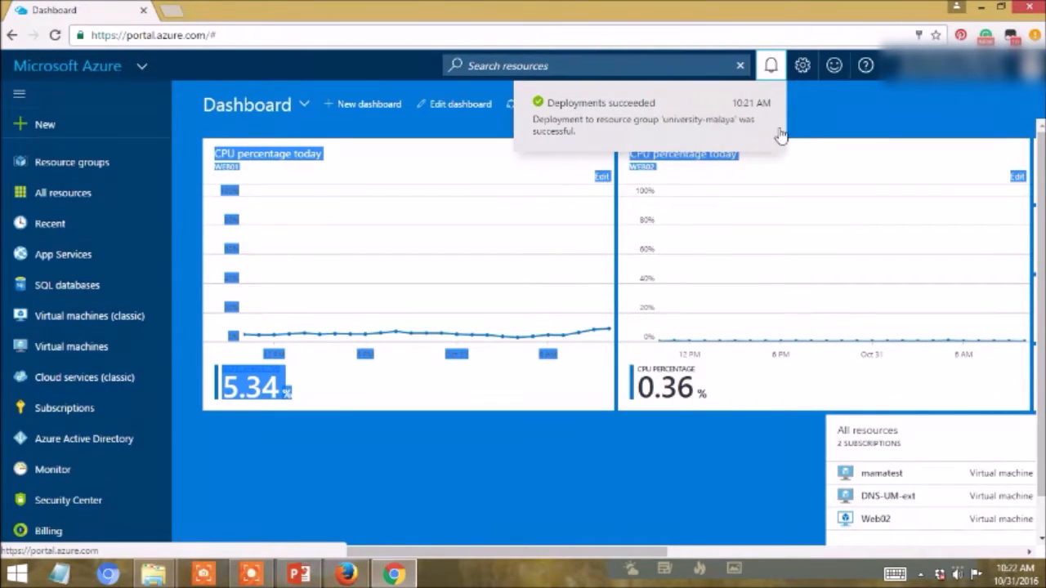
# - Dismiss the deployment notification and open the ITinfra overview from the list of virtual machines
pyautogui.click(824, 128)
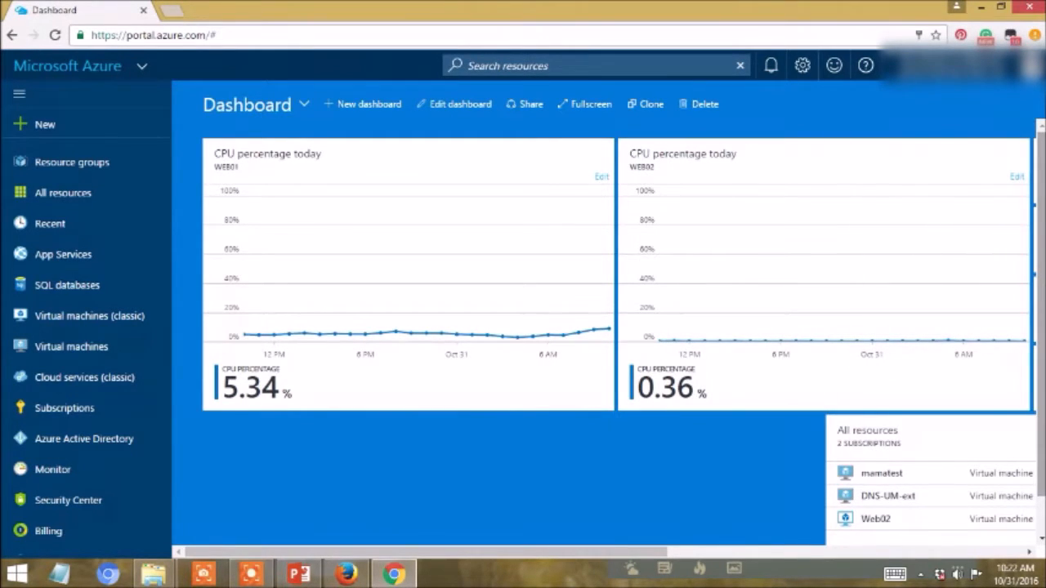
pyautogui.scroll(-1, 1021, 295)
pyautogui.scroll(1, 624, 327)
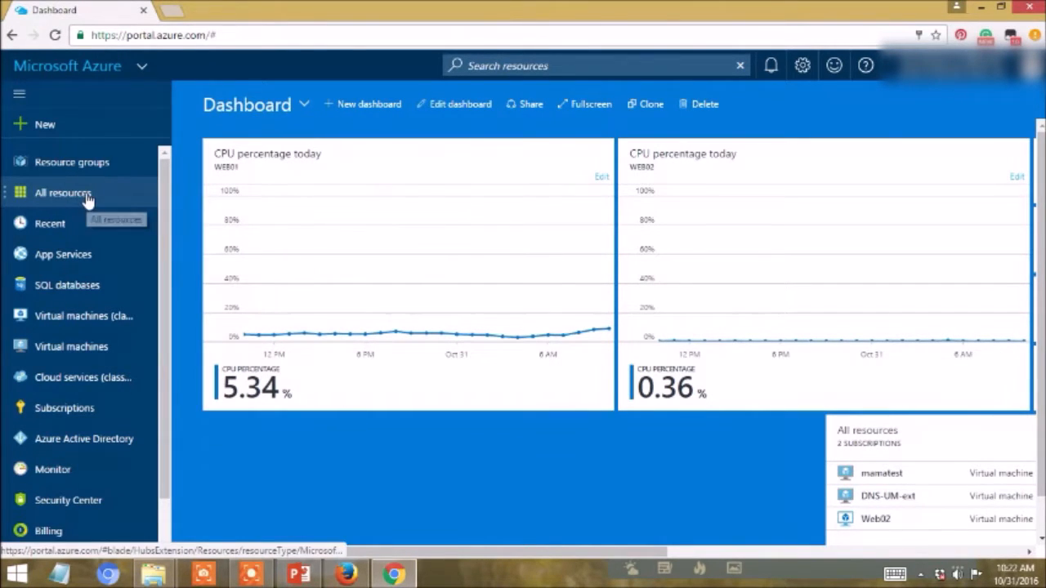
pyautogui.click(86, 347)
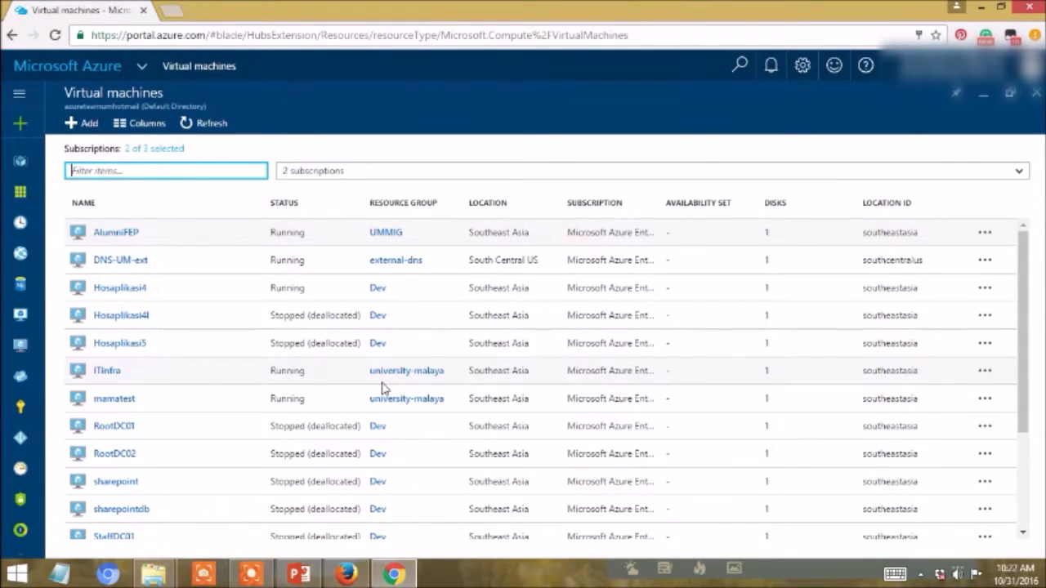
pyautogui.click(110, 373)
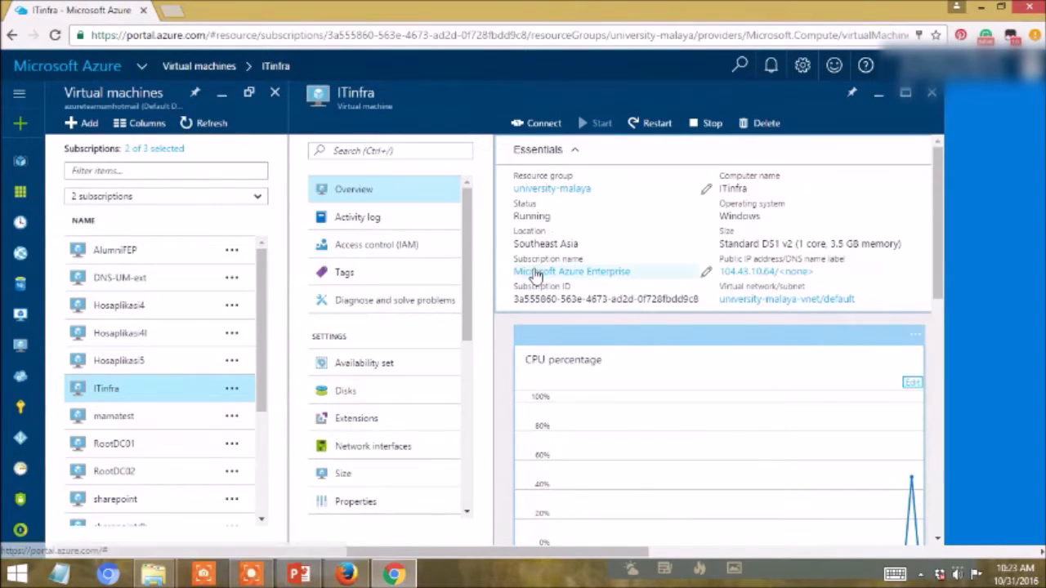
# - Download the ITinfra.rdp connection file for the virtual machine, open it and accept connecting despite the unknown publisher
pyautogui.click(543, 129)
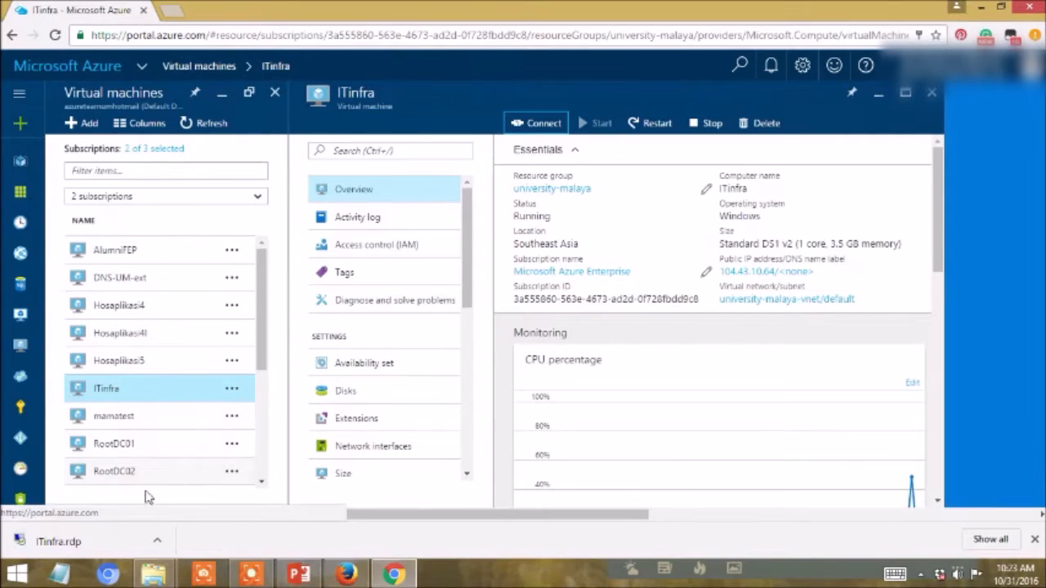
pyautogui.click(65, 554)
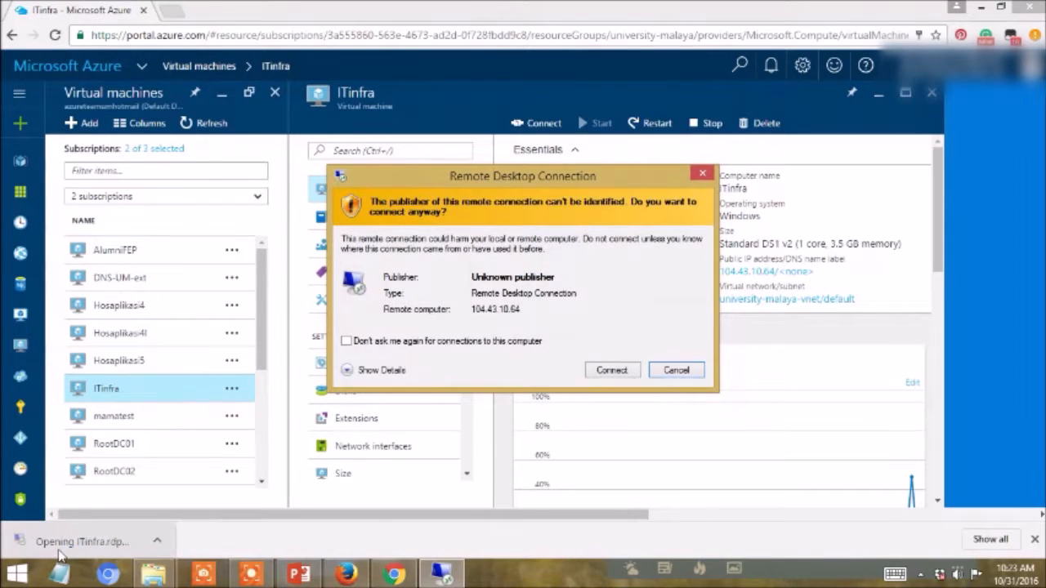
pyautogui.click(614, 371)
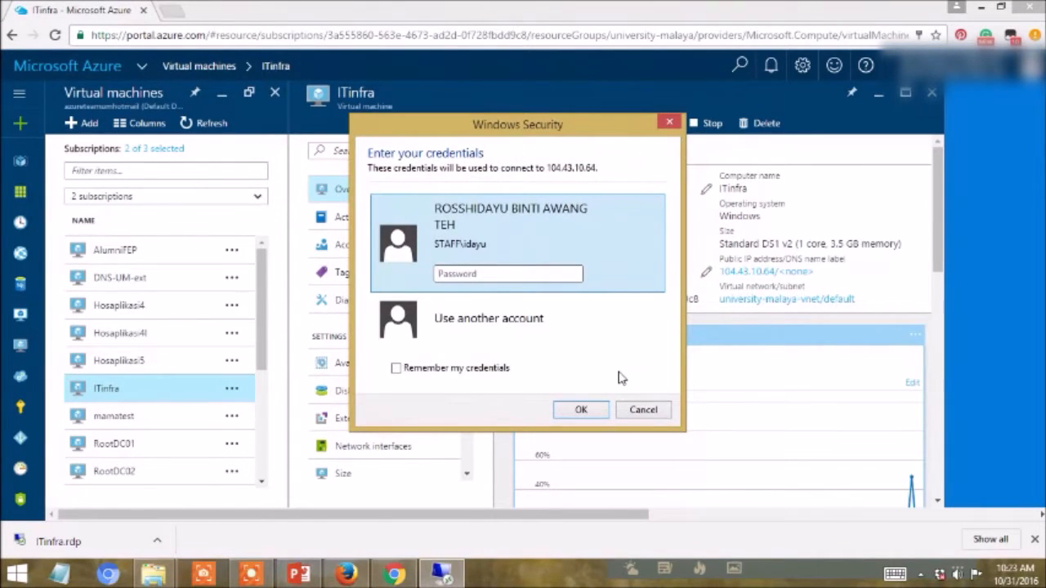
# - Enter the account password for the remote desktop session and connect to ITinfra despite the untrusted certificate
pyautogui.write('••')
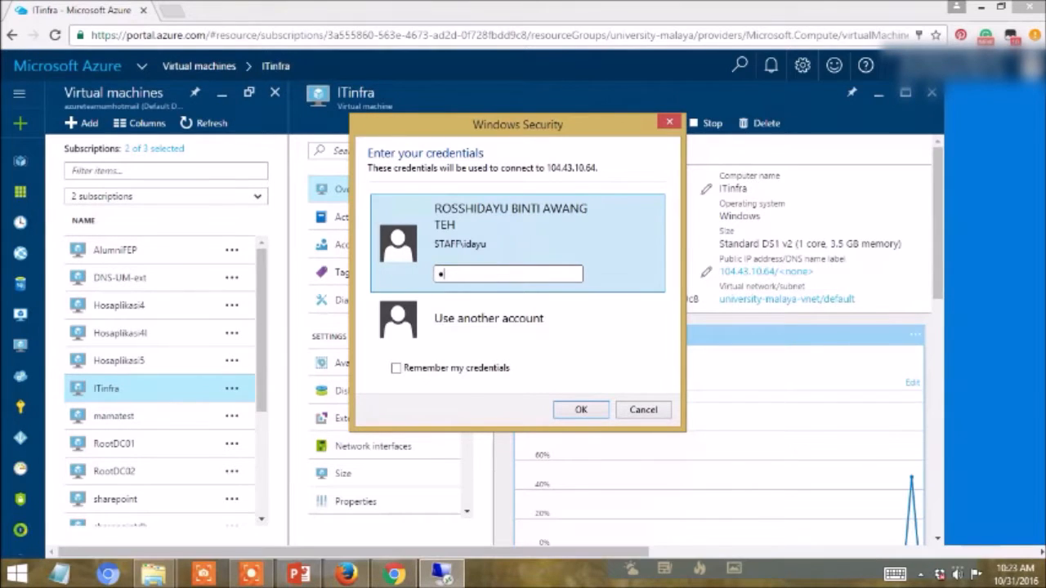
pyautogui.write('••••••••••')
pyautogui.click(582, 410)
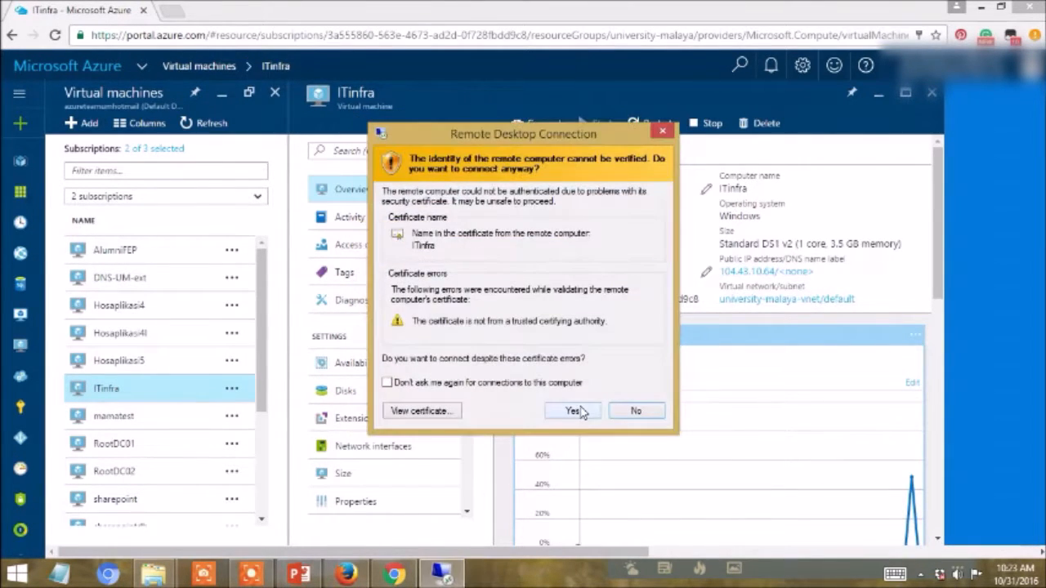
pyautogui.click(582, 414)
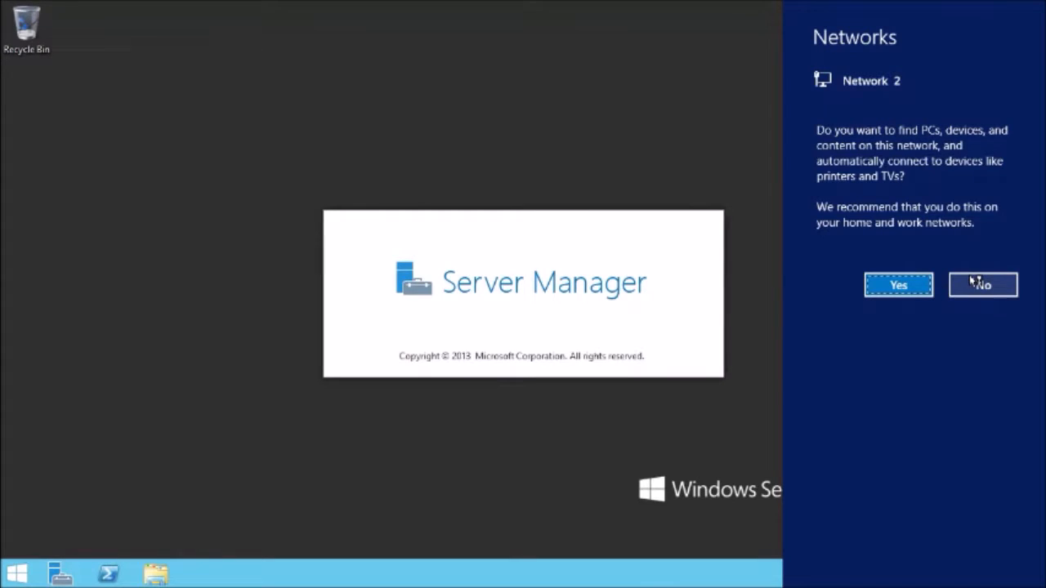
# - Decline device discovery on Network 2, look over the Server Manager dashboard and minimize it
pyautogui.click(978, 282)
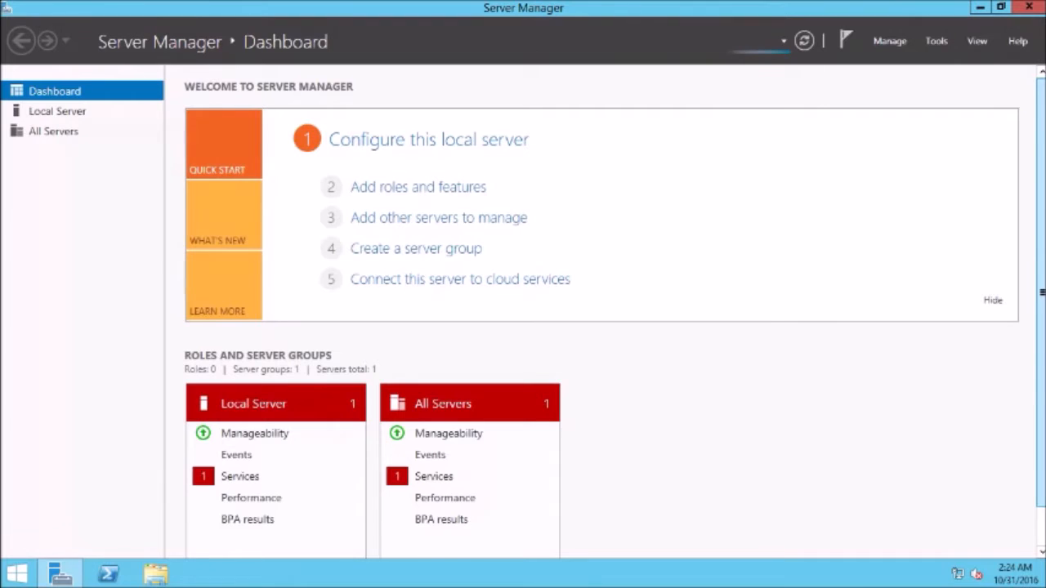
pyautogui.scroll(-2, 561, 304)
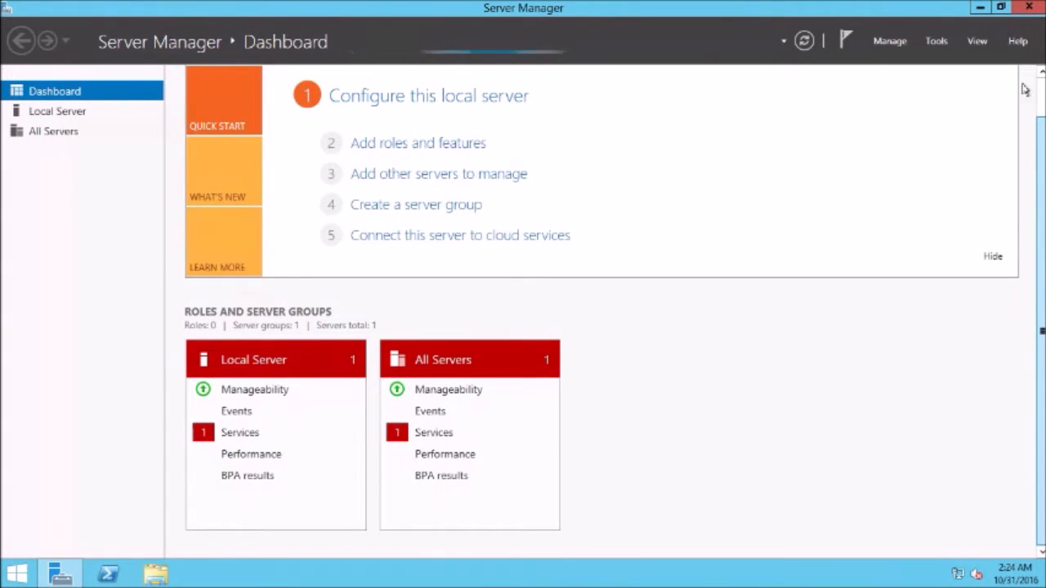
pyautogui.click(980, 7)
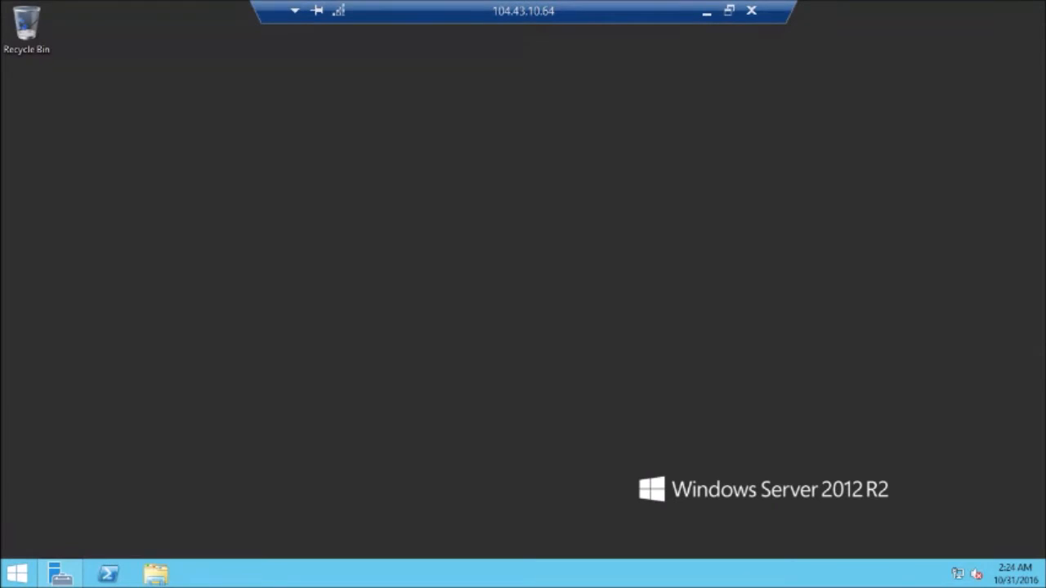
# - Search the server for Command Prompt, open it and run hostname to check the computer name
pyautogui.click(18, 572)
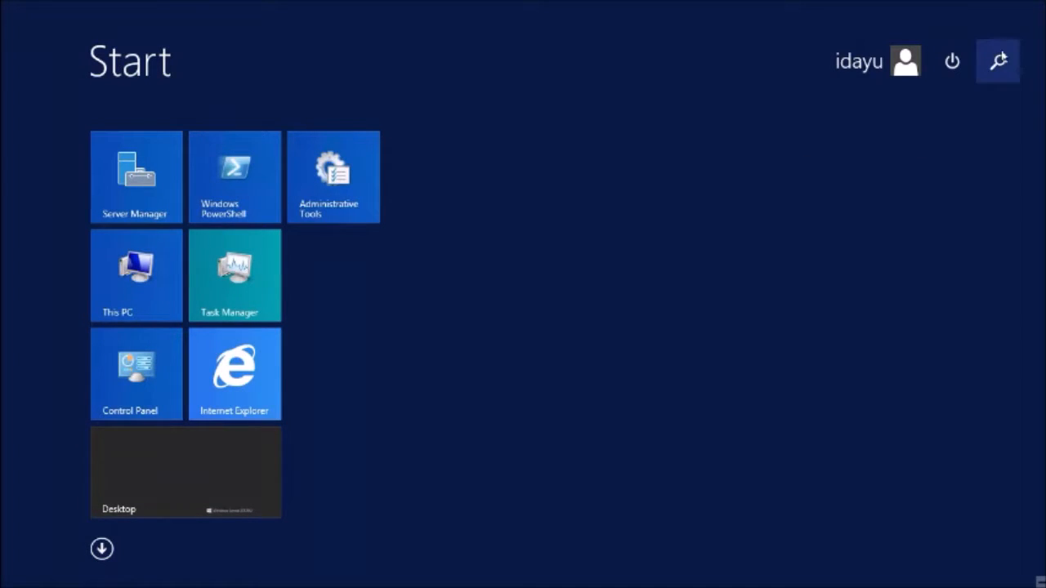
pyautogui.click(999, 60)
pyautogui.write('command Prompt')
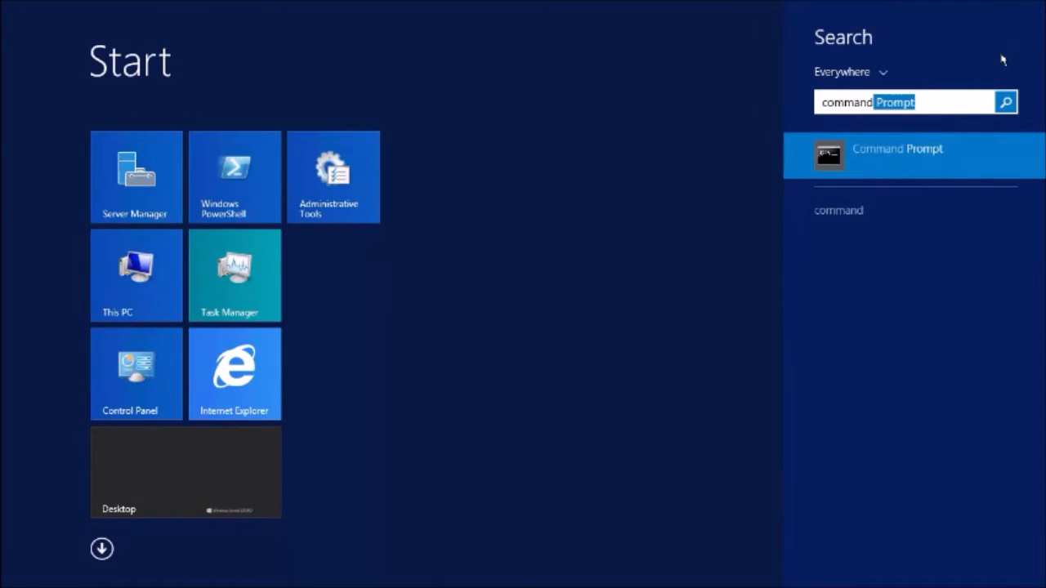
pyautogui.press('Return')
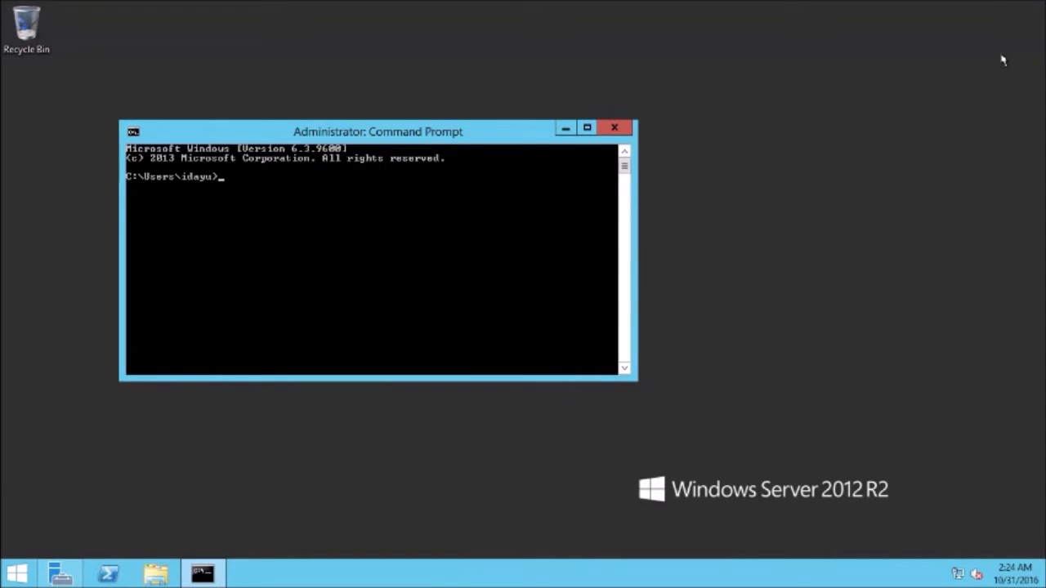
pyautogui.write('hot')
pyautogui.press('Return')
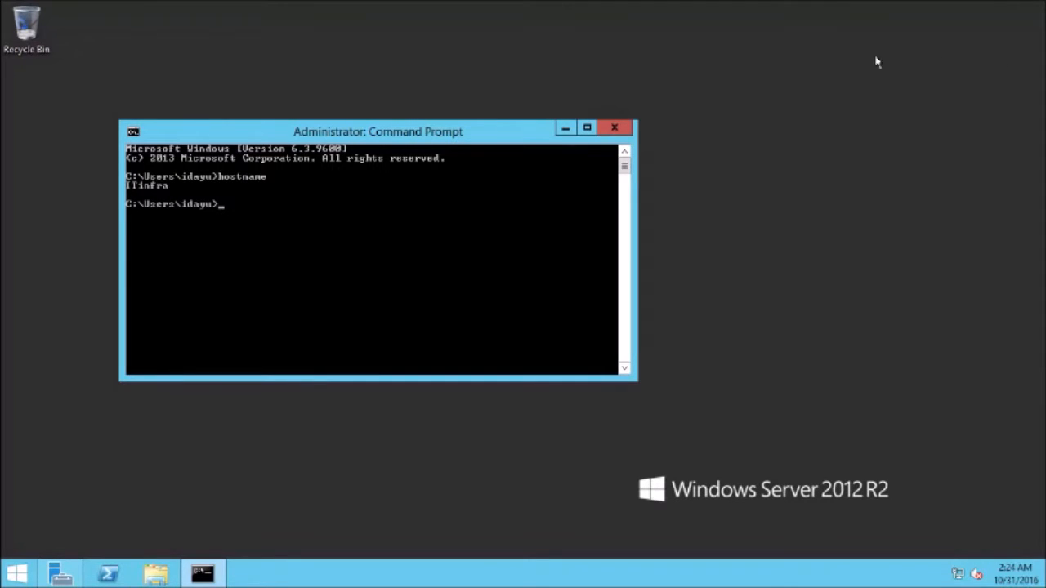
# - Minimize the remote session to return to the Azure portal and examine ITinfra's disk and network monitoring charts
pyautogui.moveTo(636, 1)
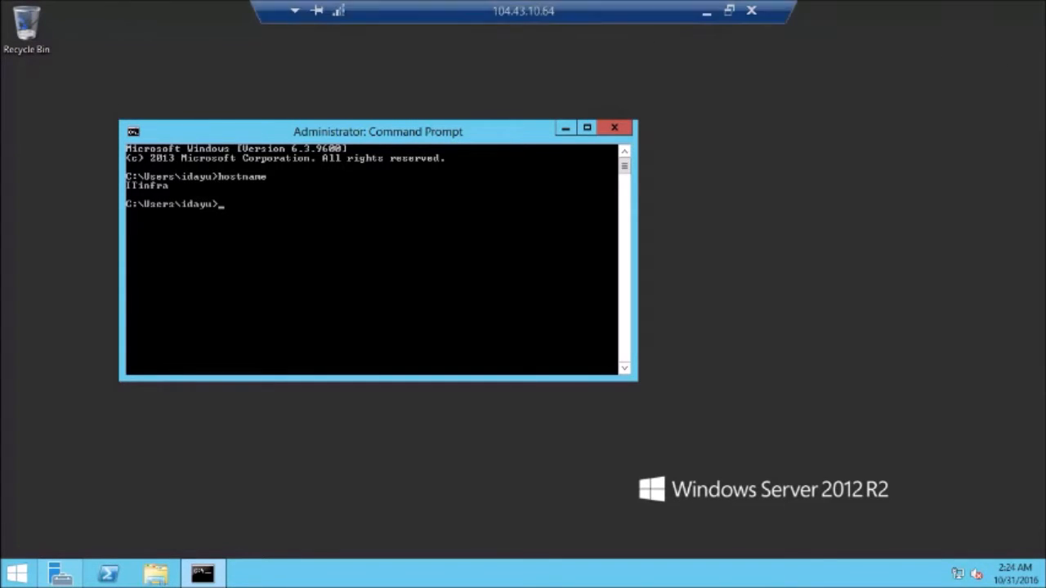
pyautogui.click(703, 14)
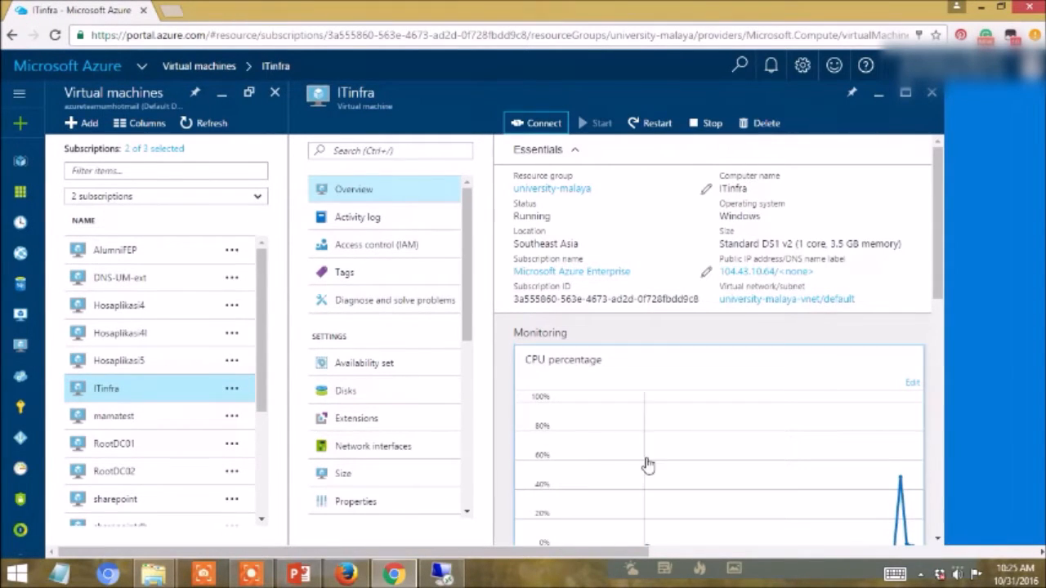
pyautogui.moveTo(938, 260); pyautogui.dragTo(939, 502)
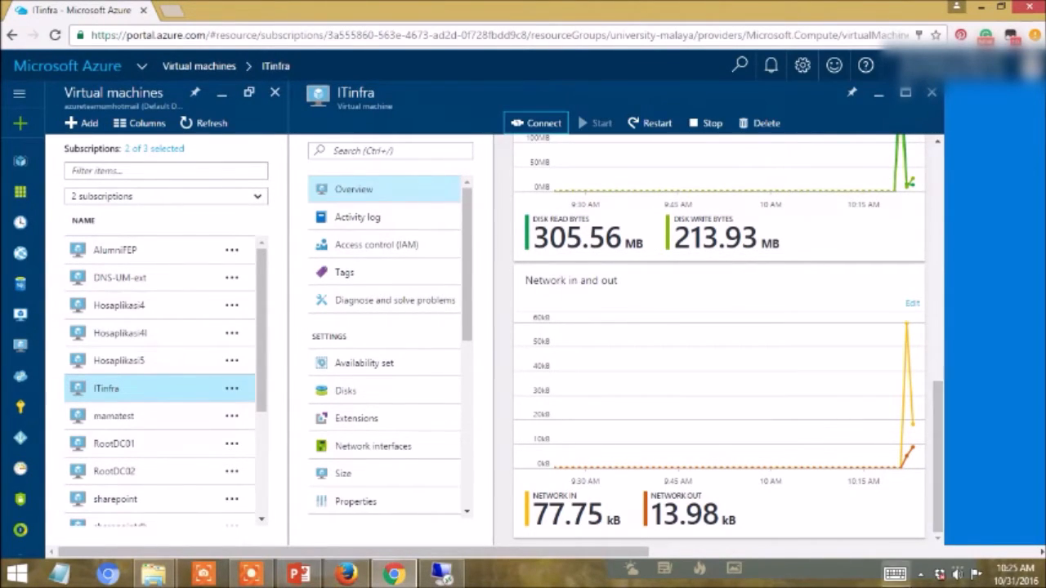
pyautogui.click(263, 575)
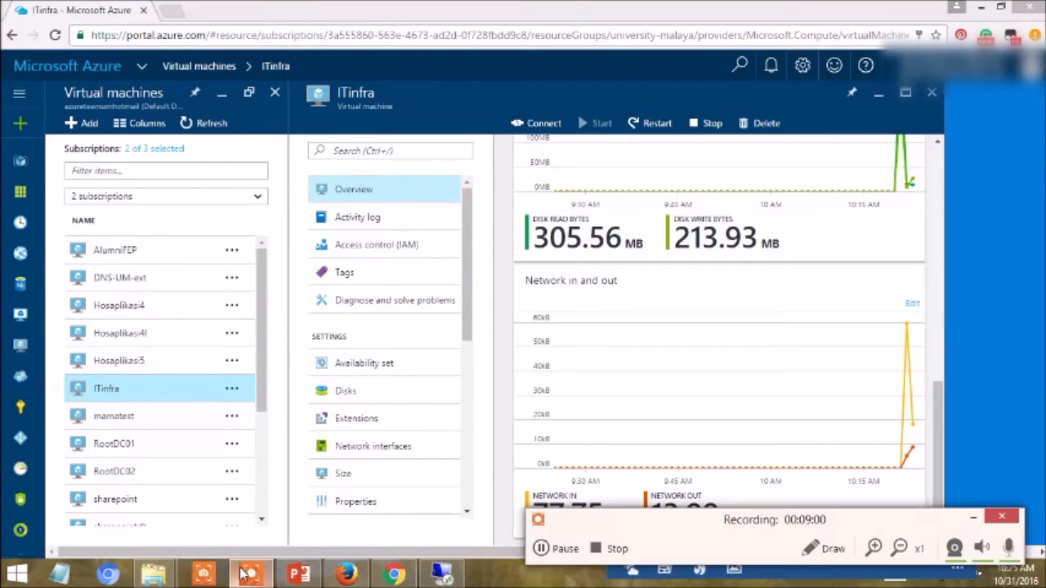